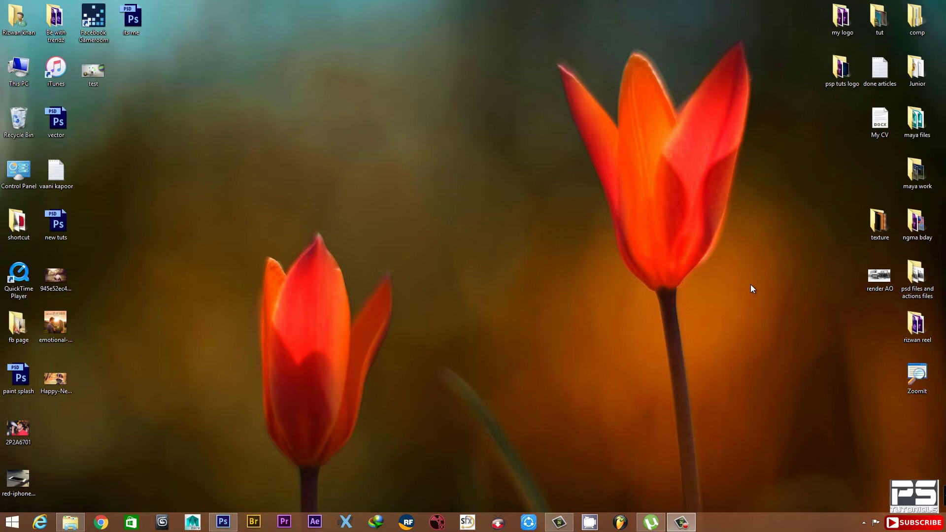
- Restore the Photoshop window showing the road photo of the walking man
click(223, 522)
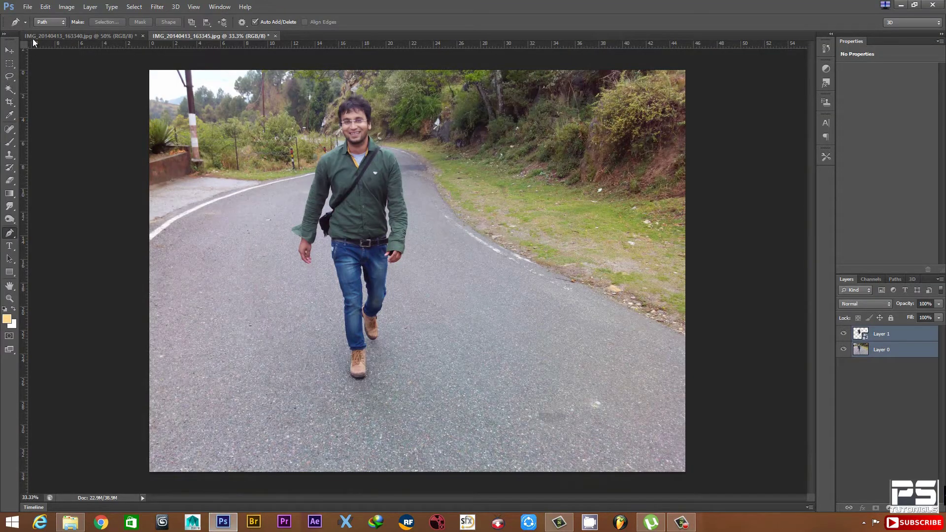
- Briefly minimize Photoshop to check the Windows desktop
click(27, 7)
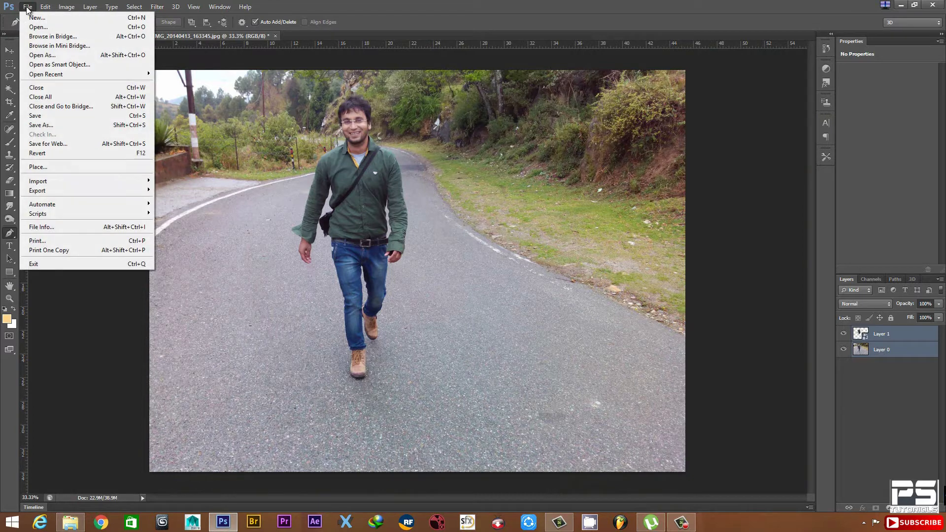
click(557, 5)
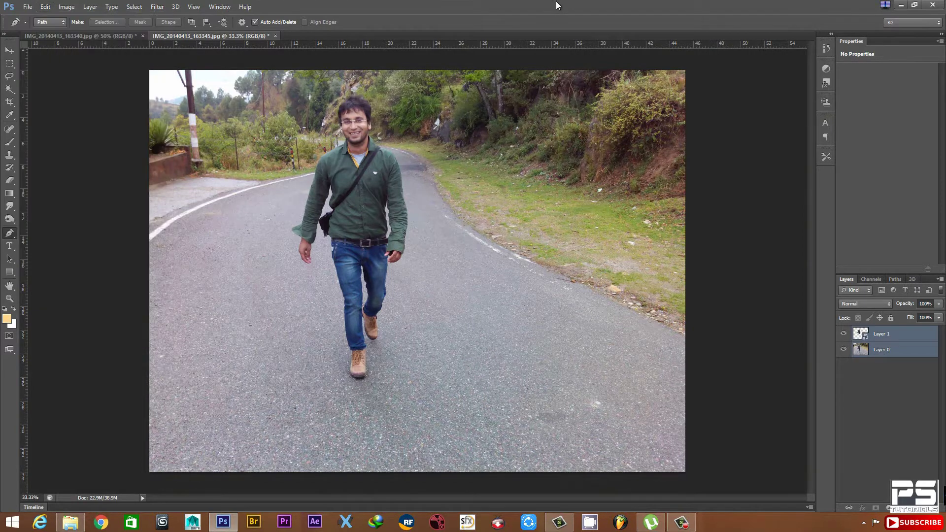
click(901, 4)
click(917, 377)
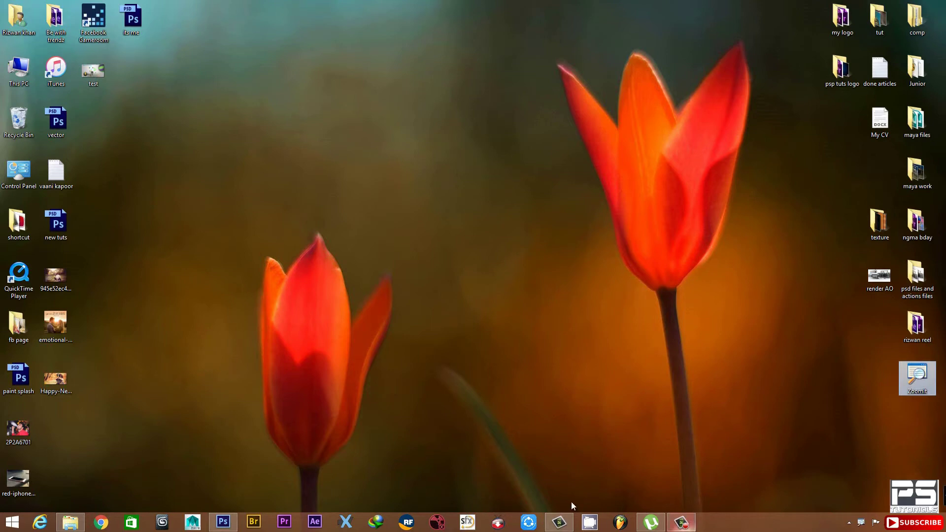
click(247, 497)
- Restore Photoshop at 100% view and bring up the File menu
click(223, 522)
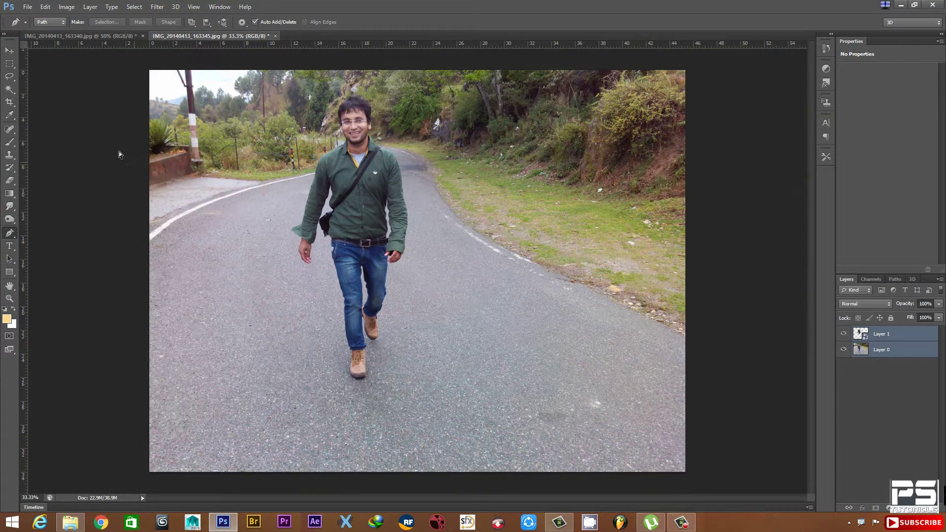
key(ctrl+1)
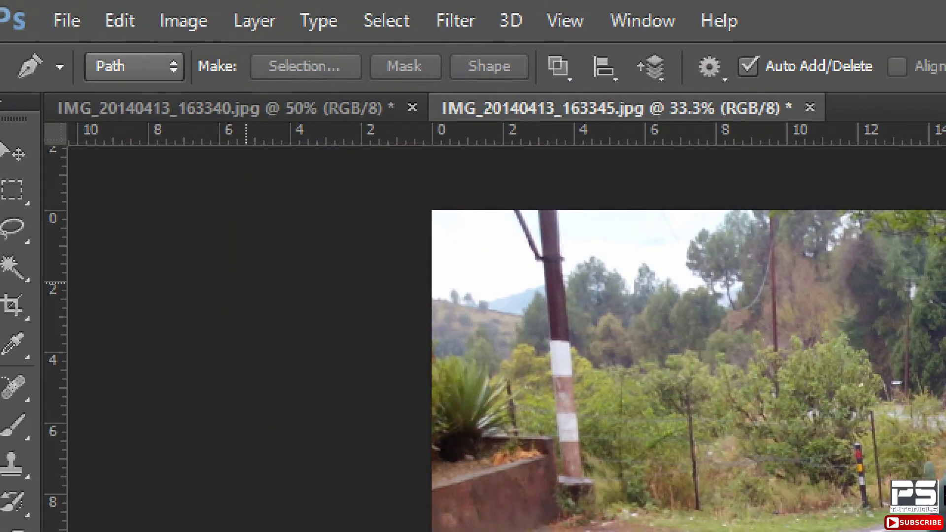
key(Escape)
click(29, 8)
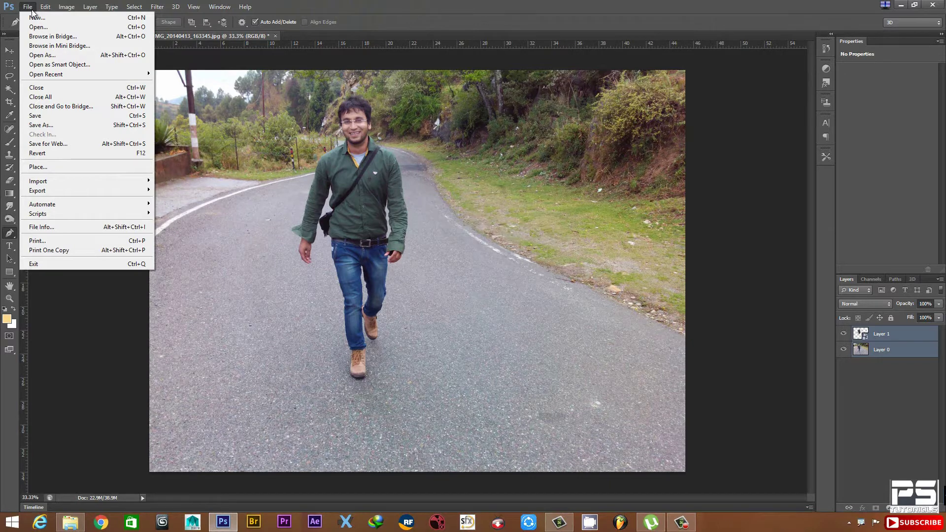
- Create a white 1280 × 720 px, 300 resolution document named '3d manipulation'
click(37, 18)
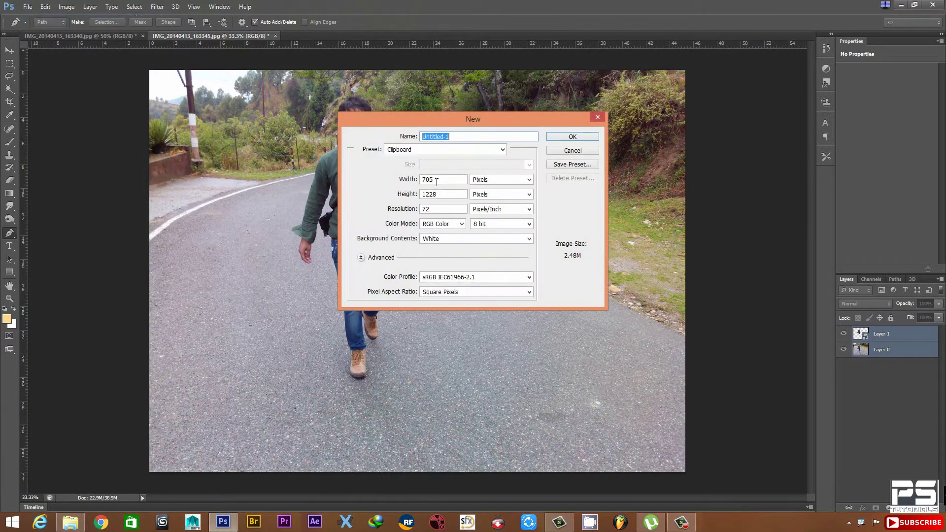
drag(437, 183, 338, 181)
text(120)
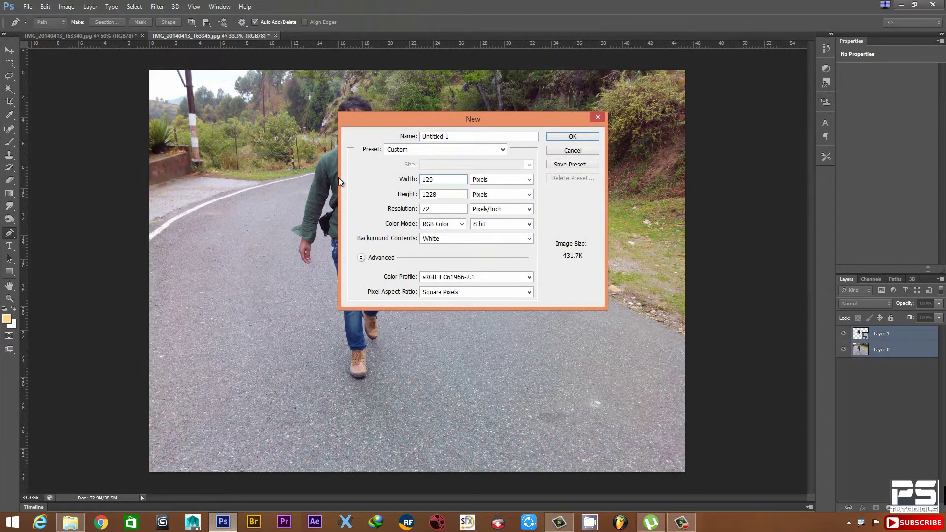
key(BackSpace)
text(80)
key(Tab)
key(Tab)
text(720)
click(404, 139)
text(3d manipulation)
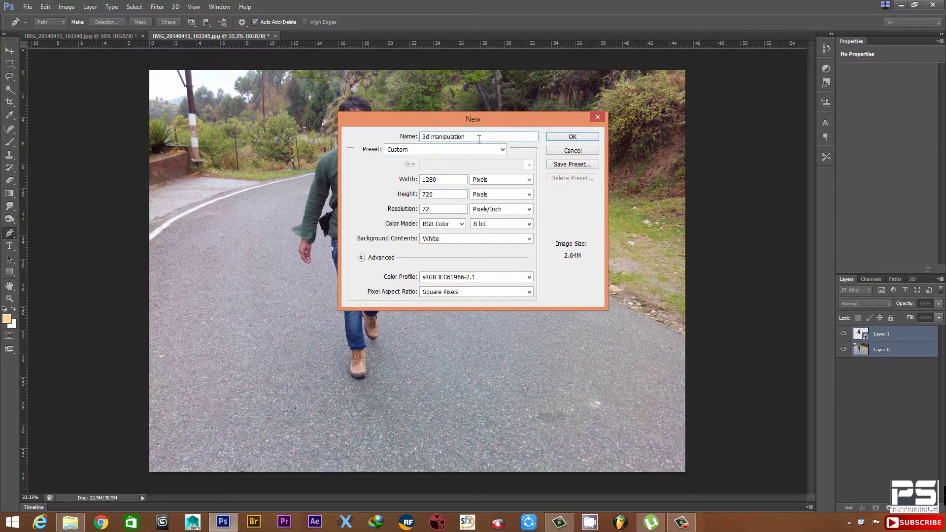
double_click(436, 208)
text(300)
click(574, 137)
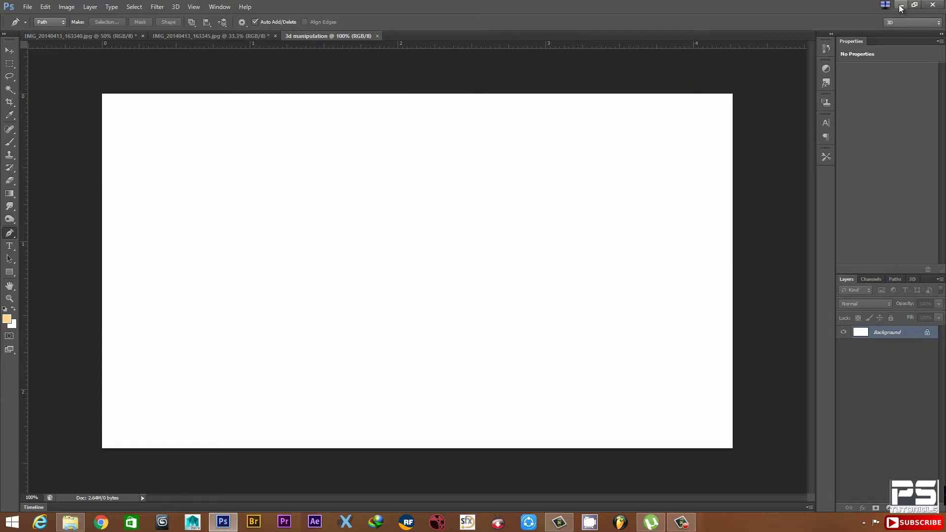
- Drag the red iPhone photo into the new document and flip it horizontally
click(899, 7)
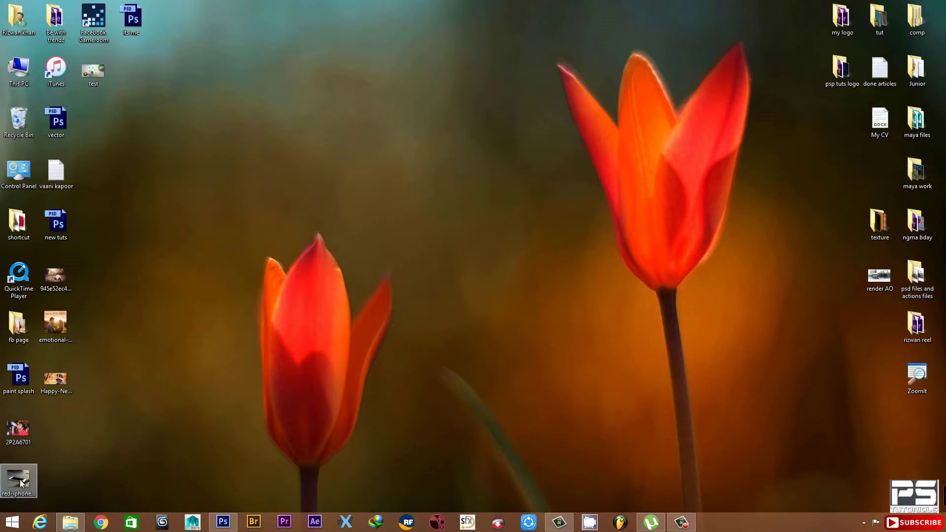
mouse_move(28, 493)
mouse_down()
mouse_move(228, 527)
mouse_move(373, 273)
mouse_up()
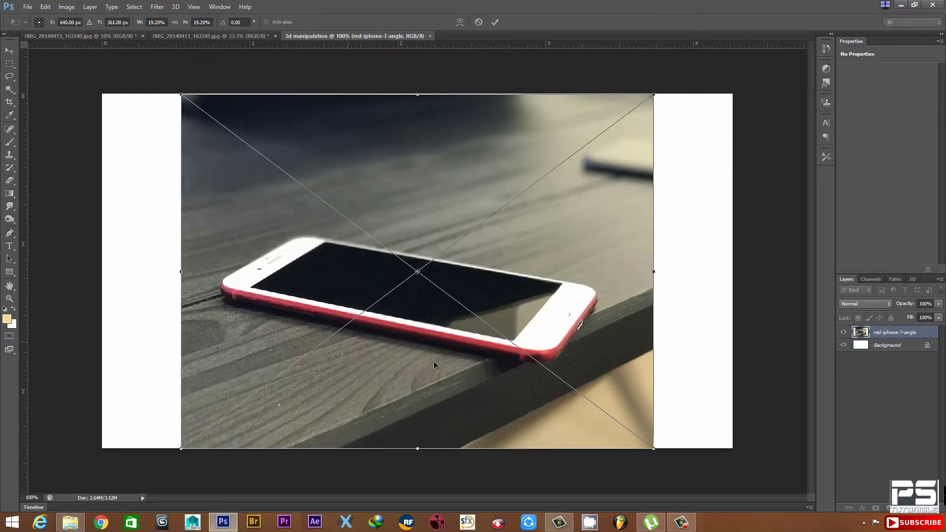
right_click(443, 422)
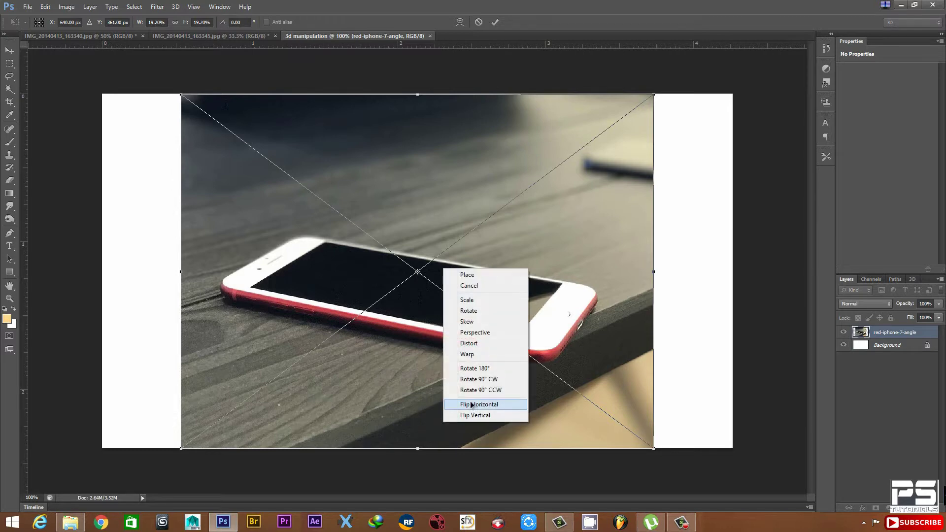
click(473, 405)
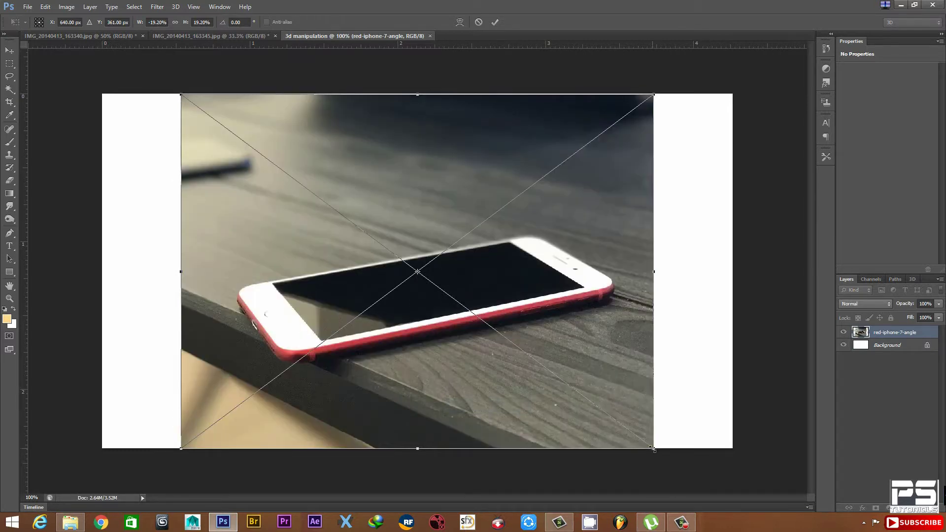
- Enlarge and position the phone photo to fill the canvas, then zoom out
drag(662, 451, 735, 461)
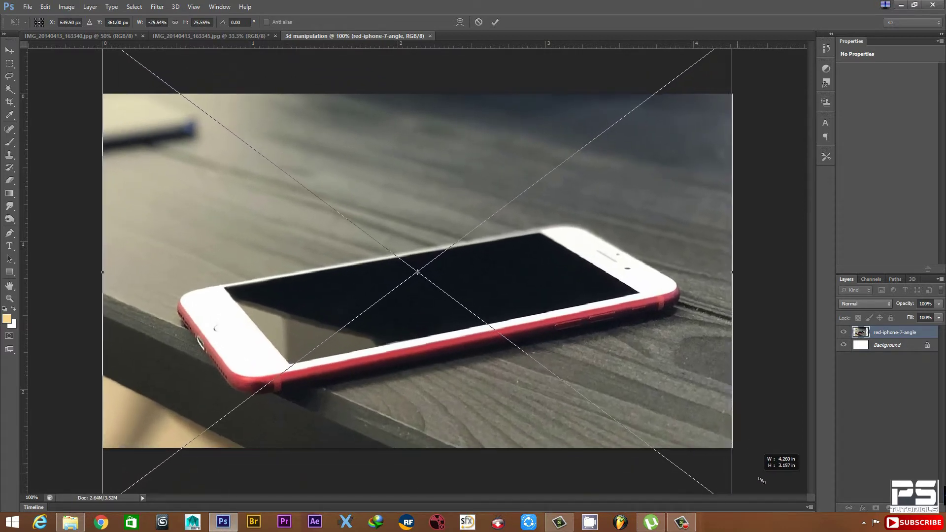
drag(598, 349, 612, 384)
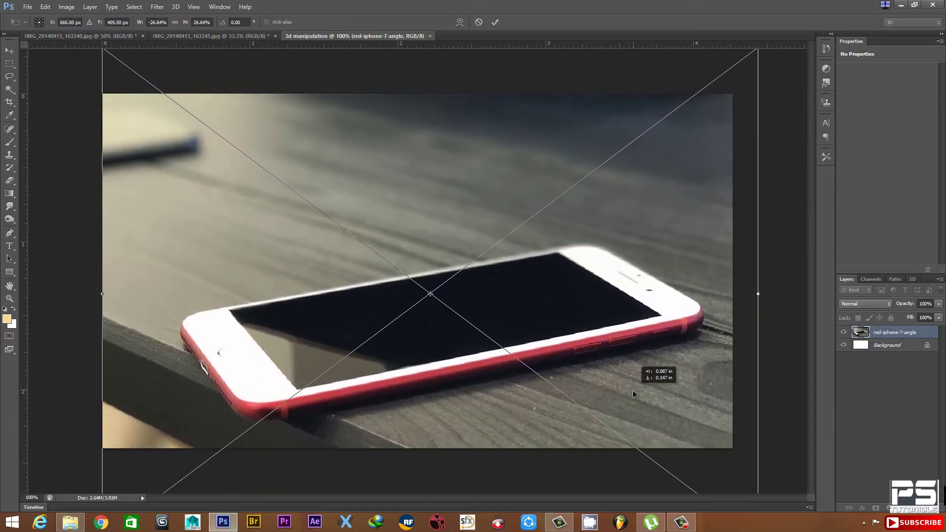
drag(102, 61, 97, 57)
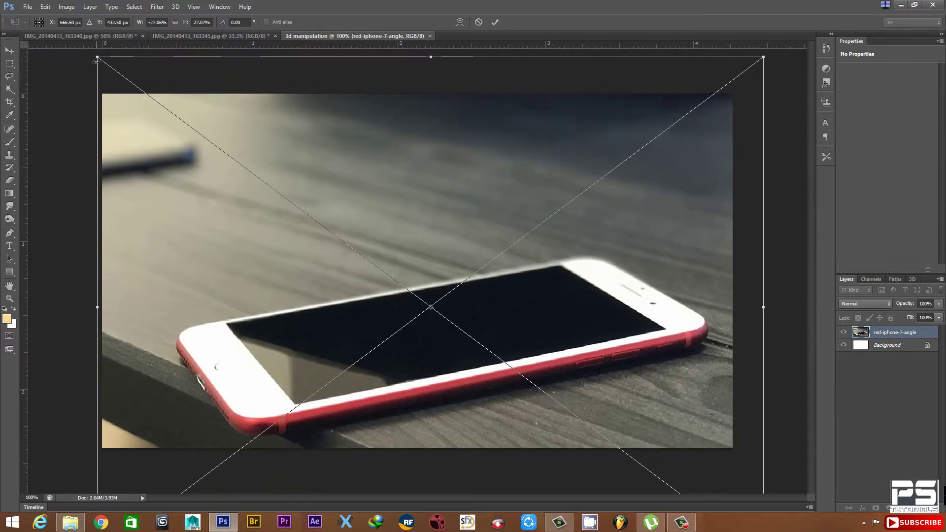
drag(403, 253, 401, 252)
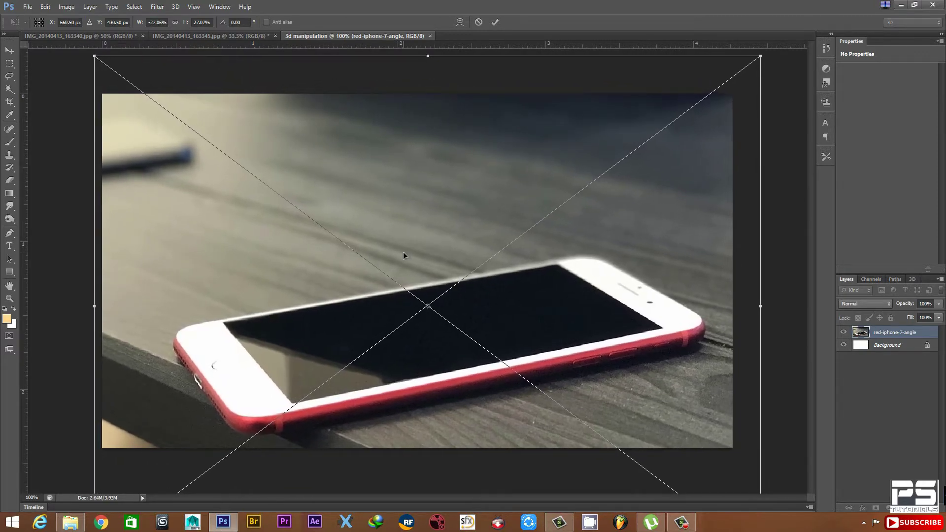
key(Return)
key(p)
key(ctrl+minus)
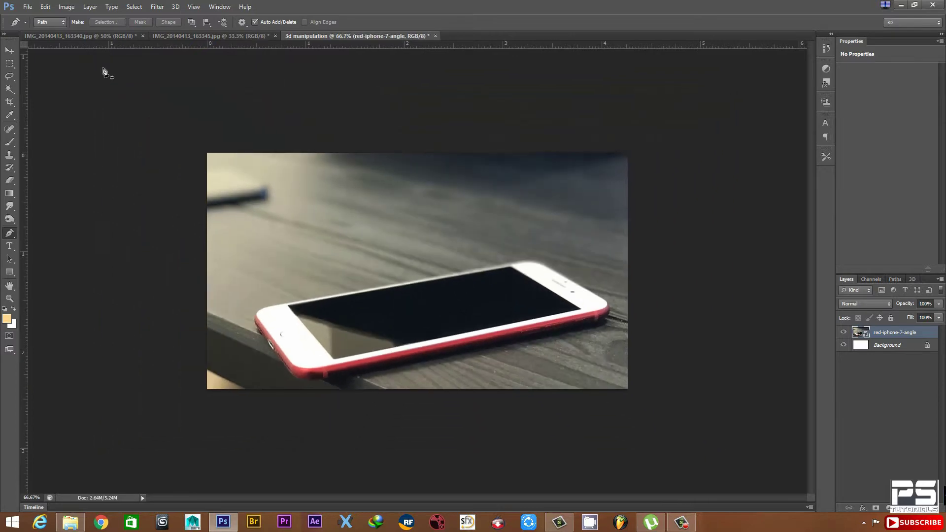
click(25, 8)
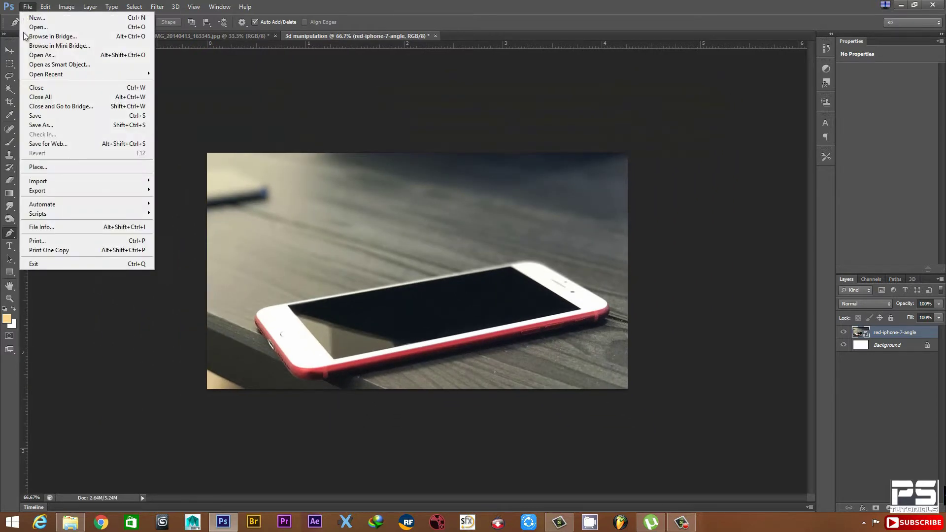
click(51, 27)
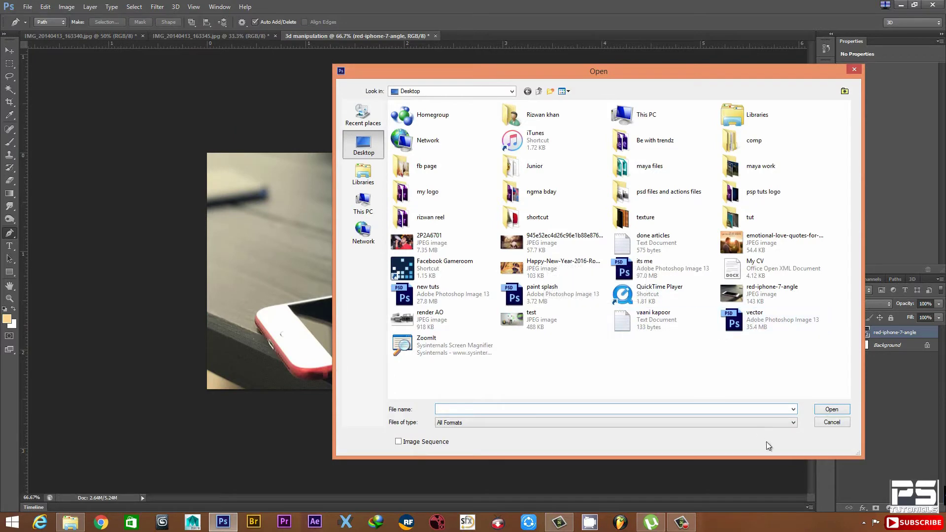
click(831, 425)
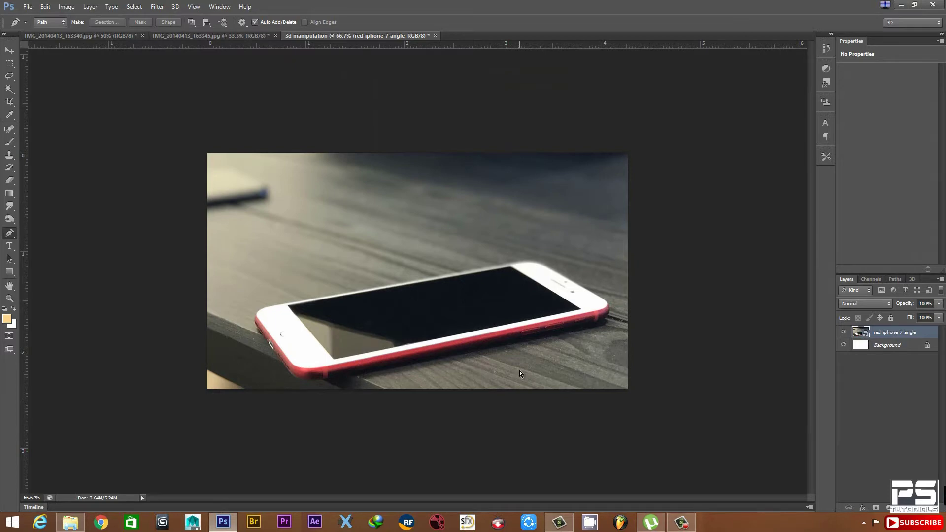
- Add the remaining pen anchors at the screen's corners and close the outline
key(ctrl+plus)
key(ctrl+plus)
drag(290, 311, 376, 247)
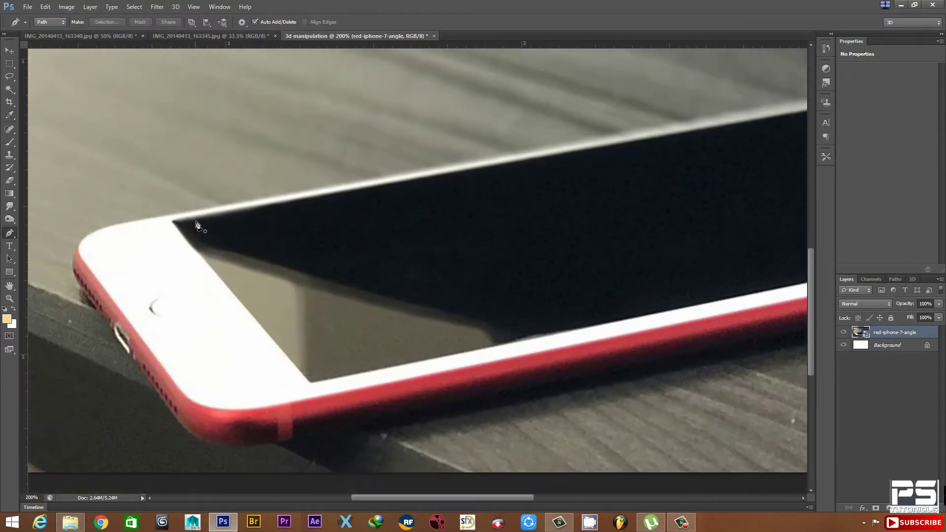
click(172, 220)
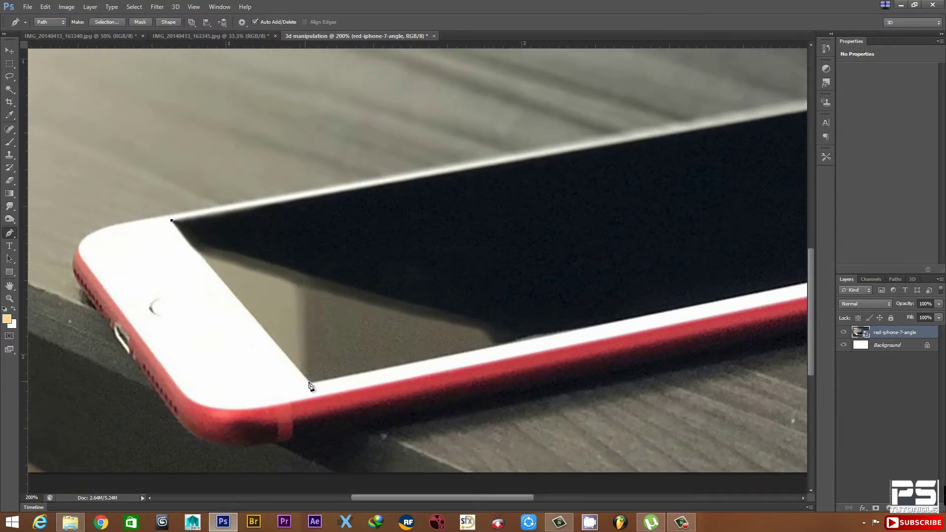
drag(433, 363, 74, 415)
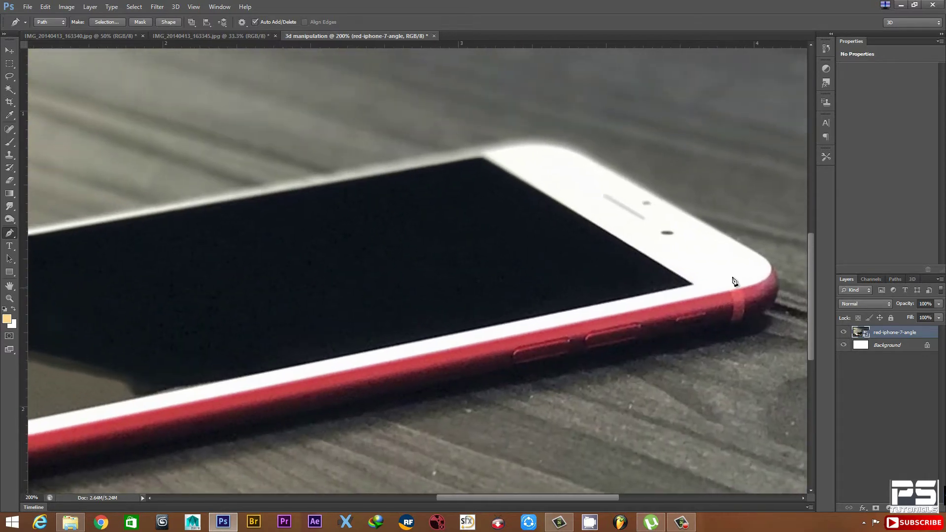
click(694, 285)
drag(545, 218, 649, 277)
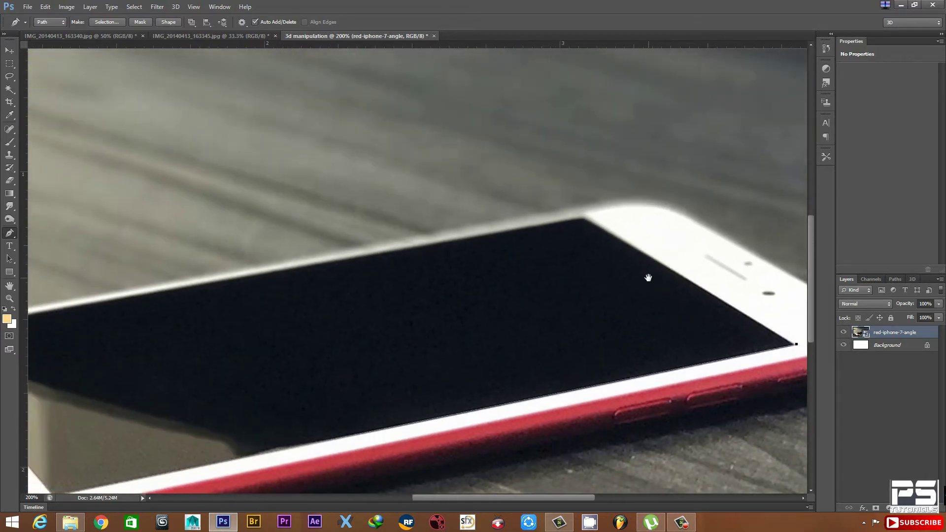
click(586, 218)
drag(296, 340, 641, 241)
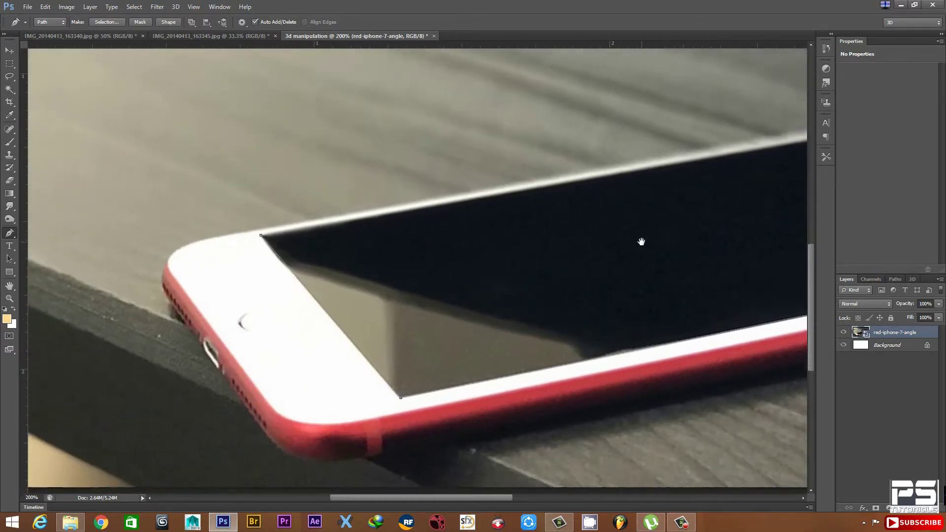
click(261, 235)
- Load the closed screen path as an active selection
scroll(548, 238, down, 1)
scroll(548, 239, down, 1)
scroll(748, 324, up, 1)
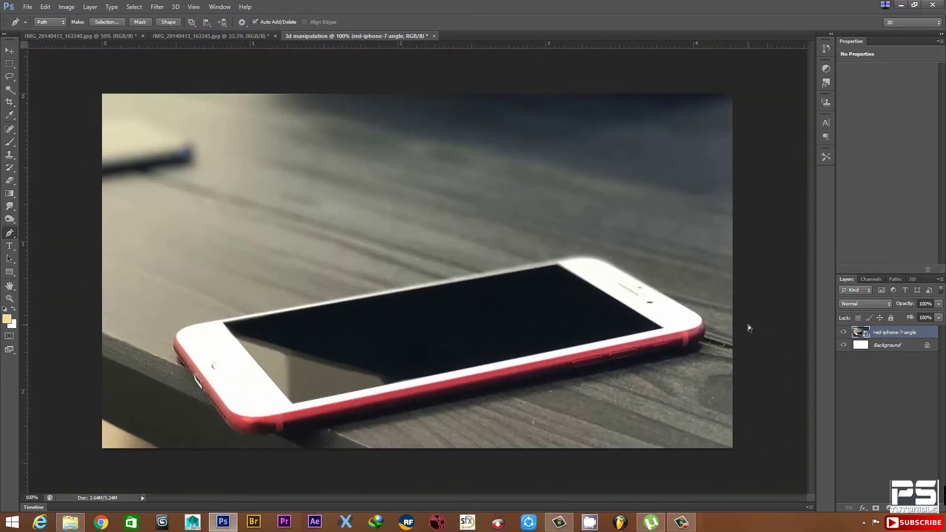
key(ctrl+Return)
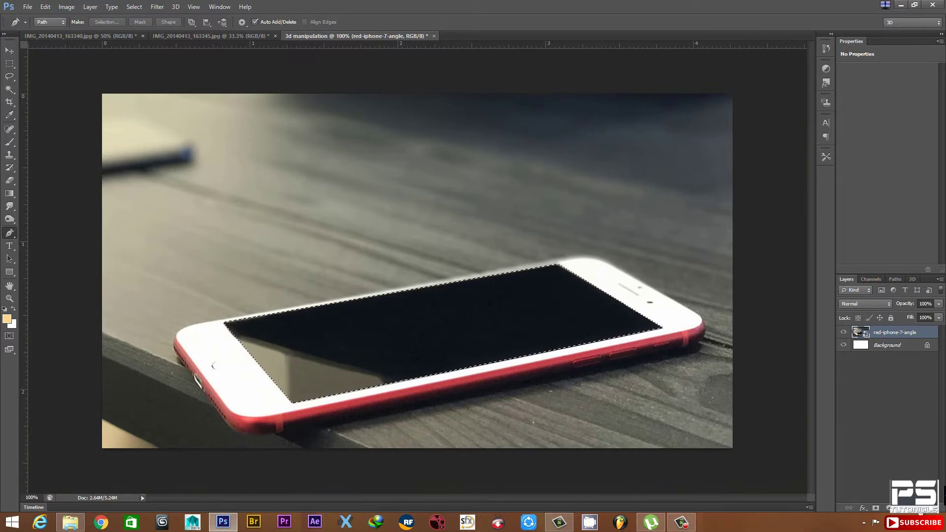
- Add a new layer and fill the screen selection with White
key(ctrl+shift+alt+n)
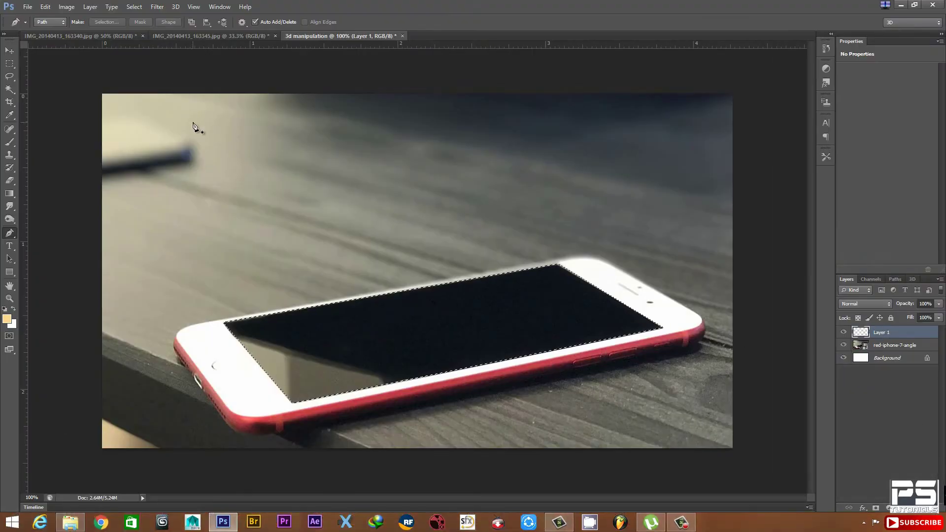
click(62, 6)
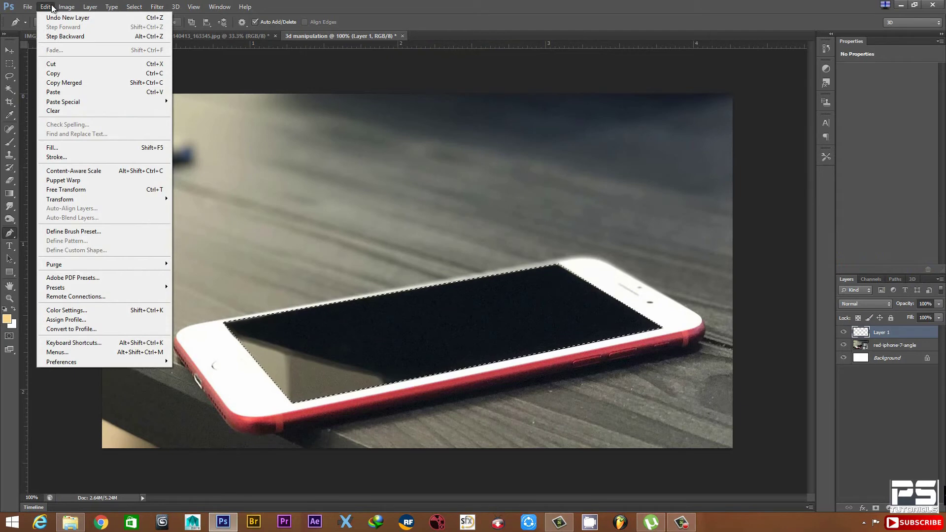
click(58, 151)
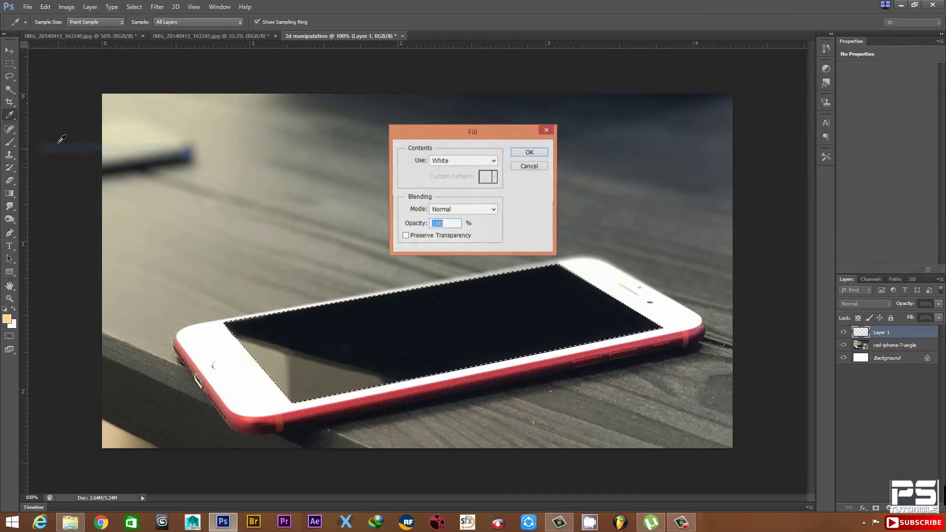
click(451, 161)
click(449, 248)
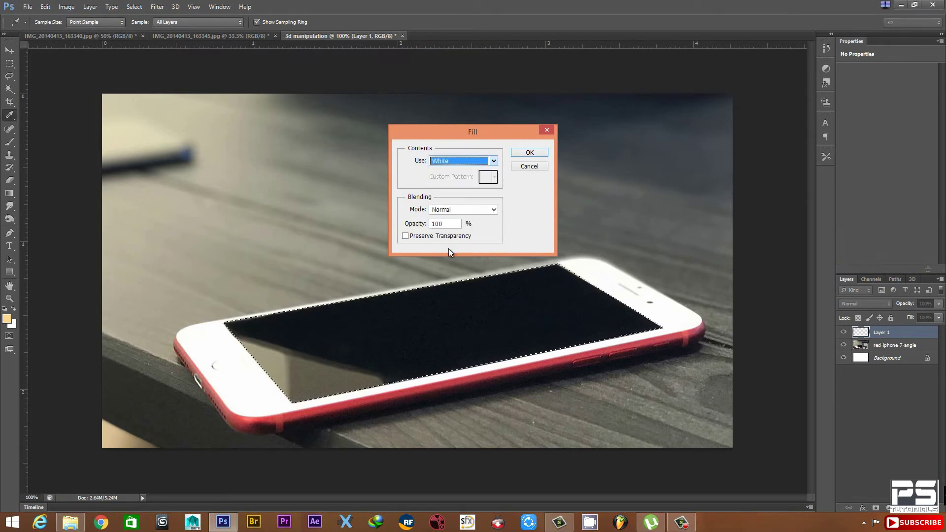
click(529, 156)
- Deselect and duplicate the white screen layer
key(p)
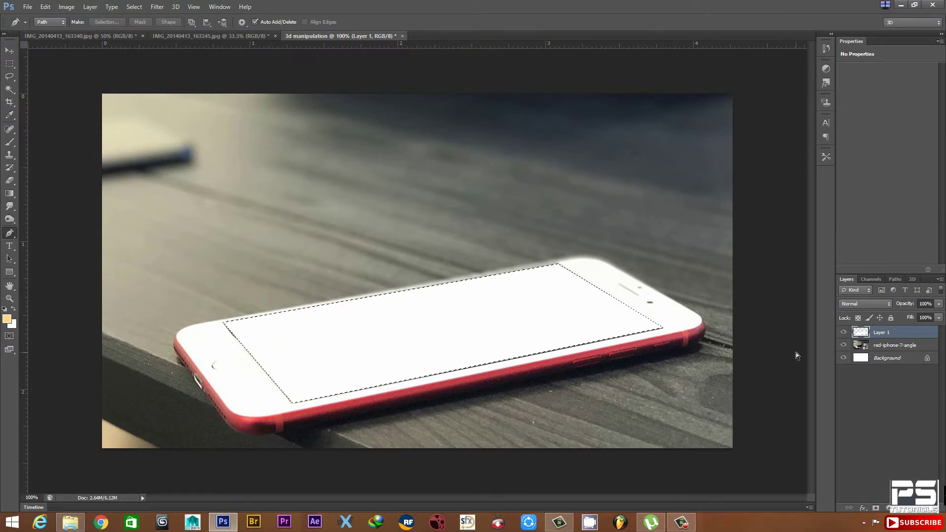
key(ctrl+d)
key(ctrl+j)
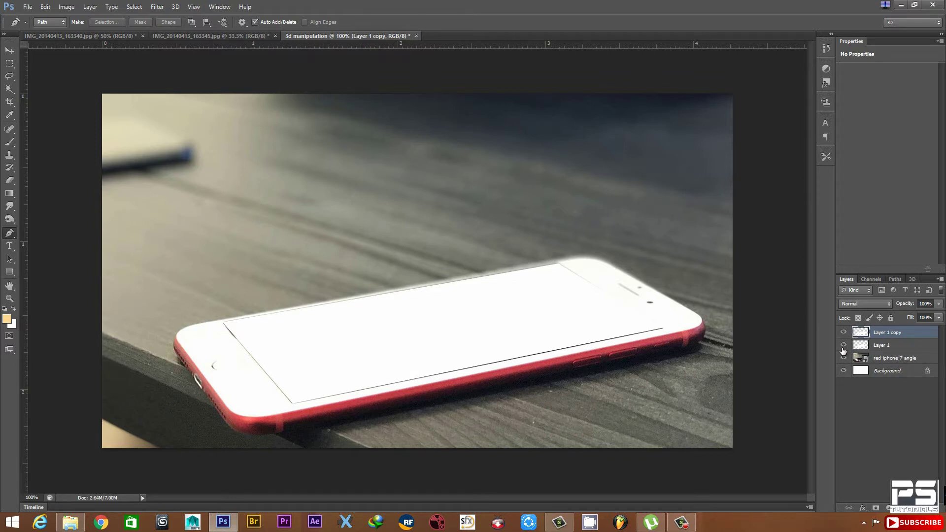
- Give Layer 1 copy an inner shadow with Global Light off, Distance 0, Choke 40
right_click(904, 335)
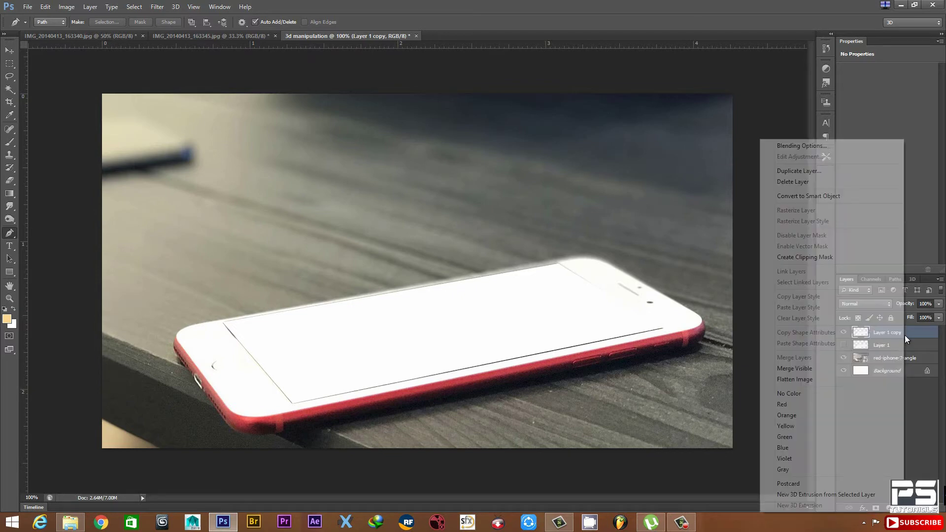
click(799, 147)
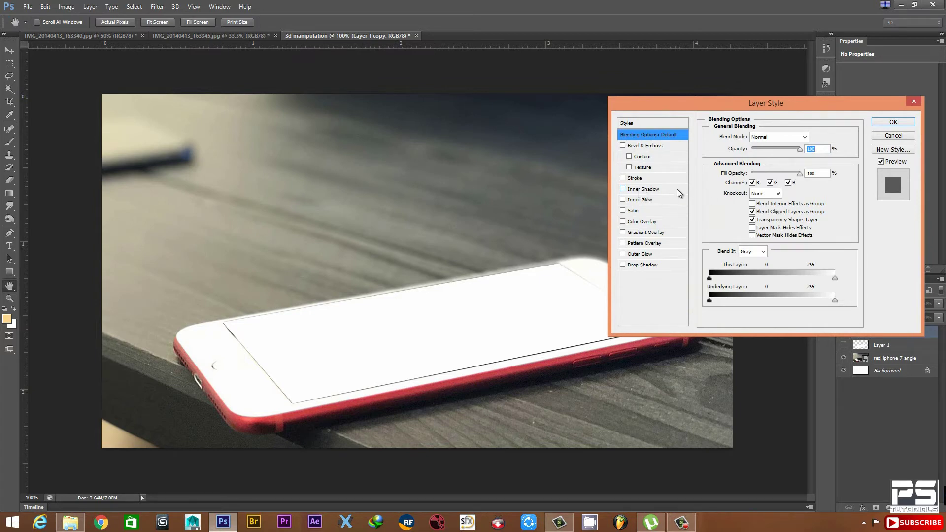
click(646, 190)
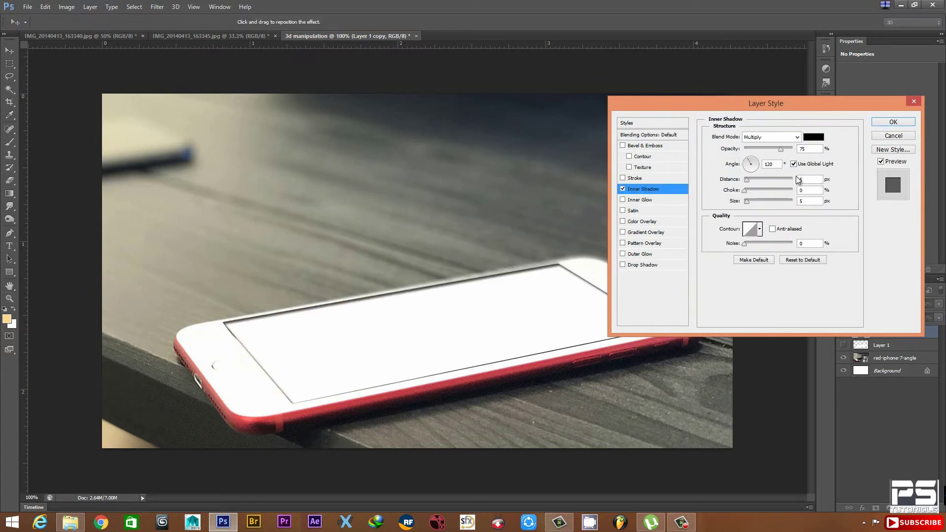
click(794, 164)
mouse_move(746, 179)
mouse_down()
mouse_move(720, 179)
mouse_move(765, 194)
mouse_move(750, 204)
mouse_up()
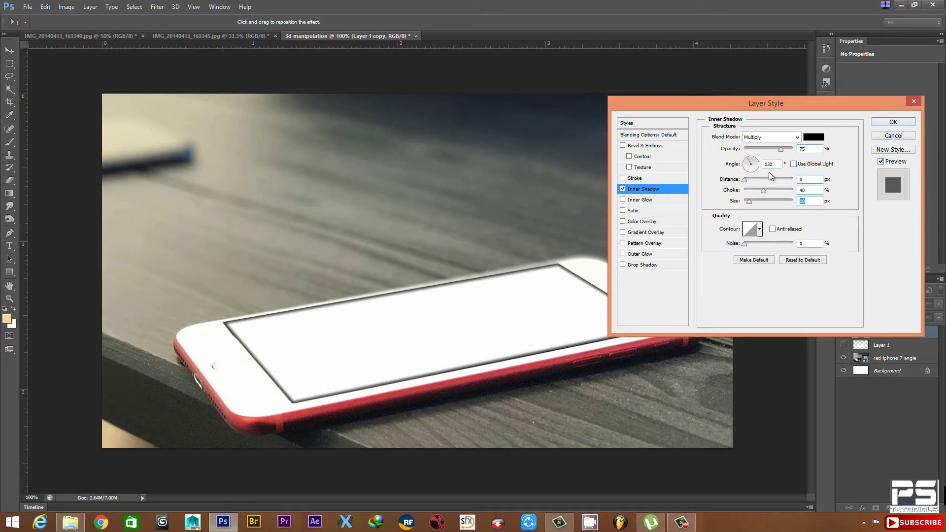
click(894, 122)
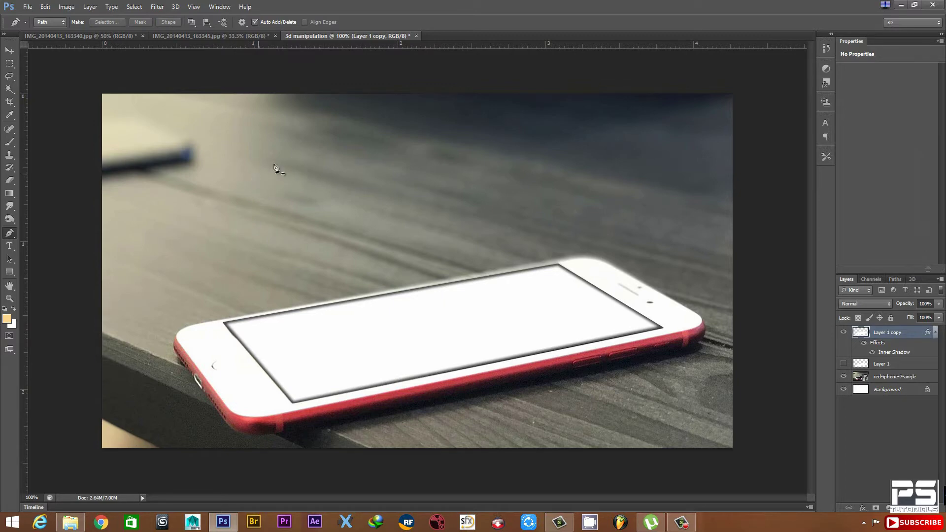
click(201, 38)
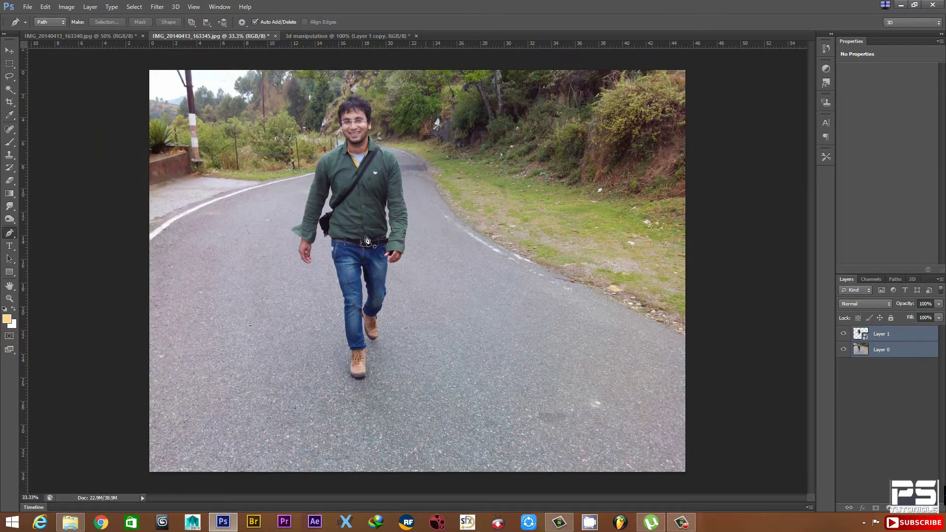
click(844, 349)
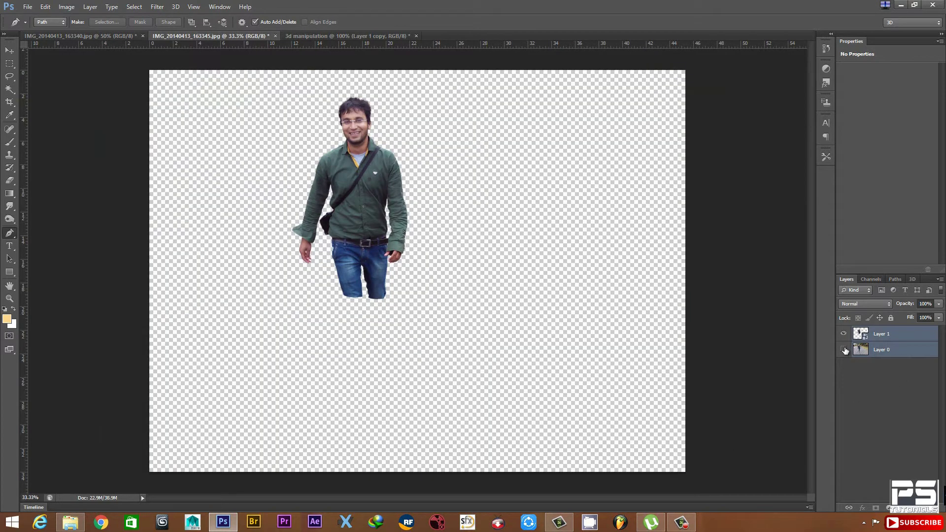
click(845, 350)
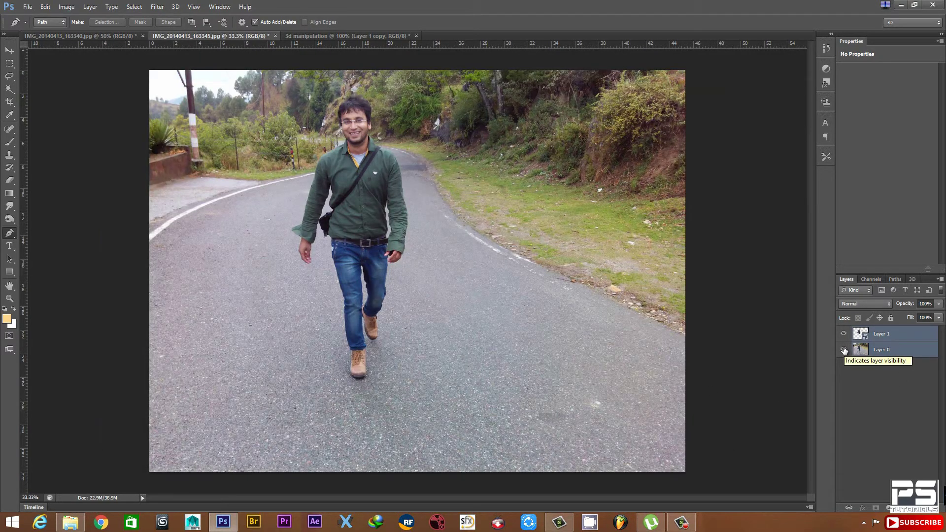
click(845, 350)
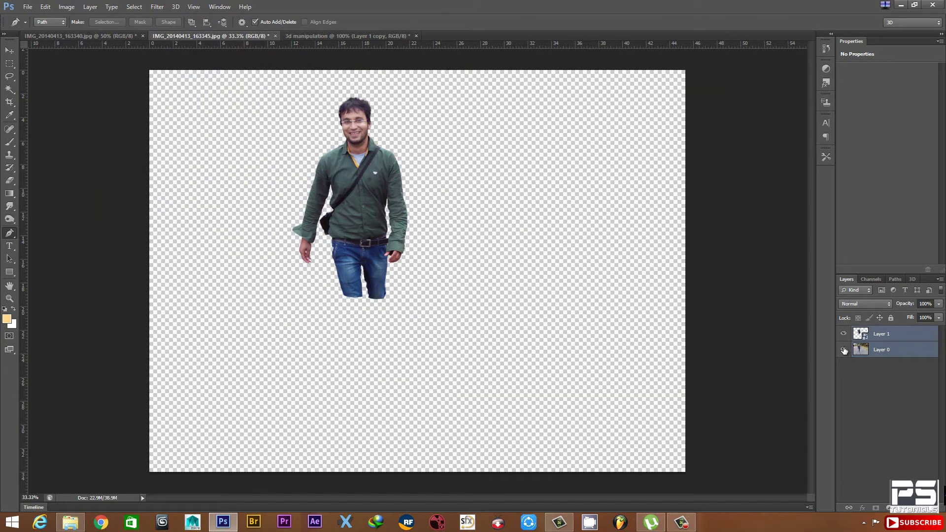
click(844, 349)
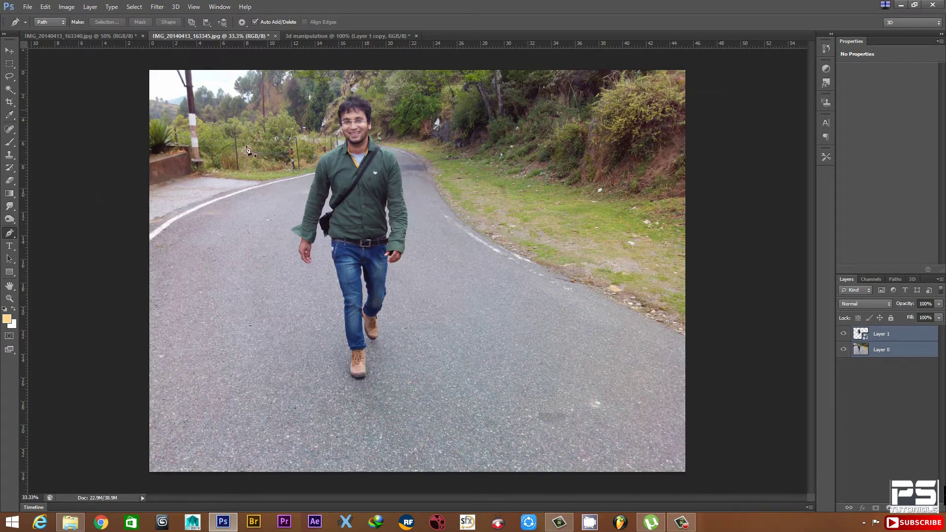
click(844, 349)
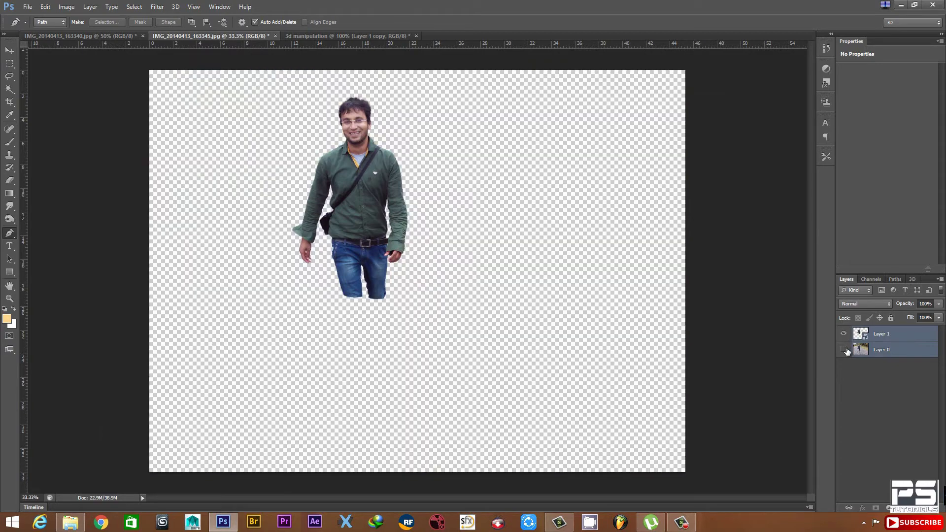
click(81, 36)
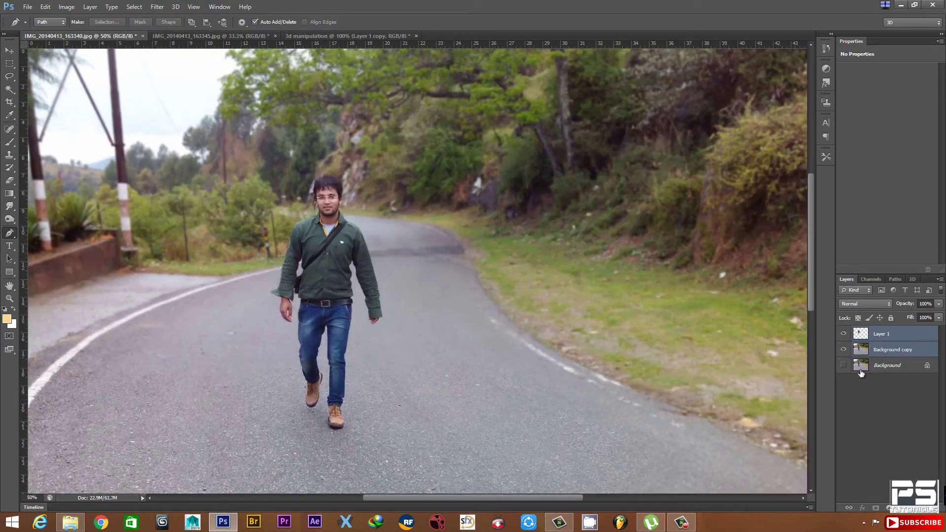
click(844, 350)
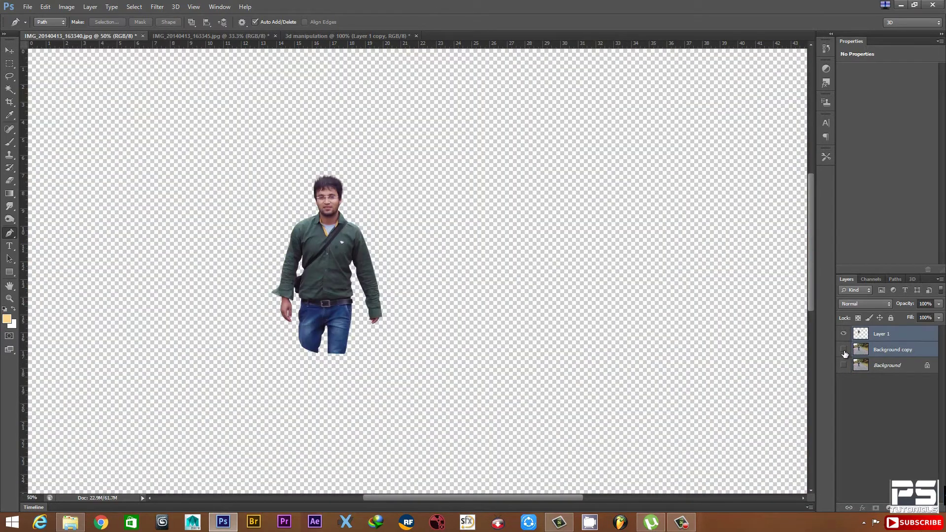
click(845, 351)
click(844, 351)
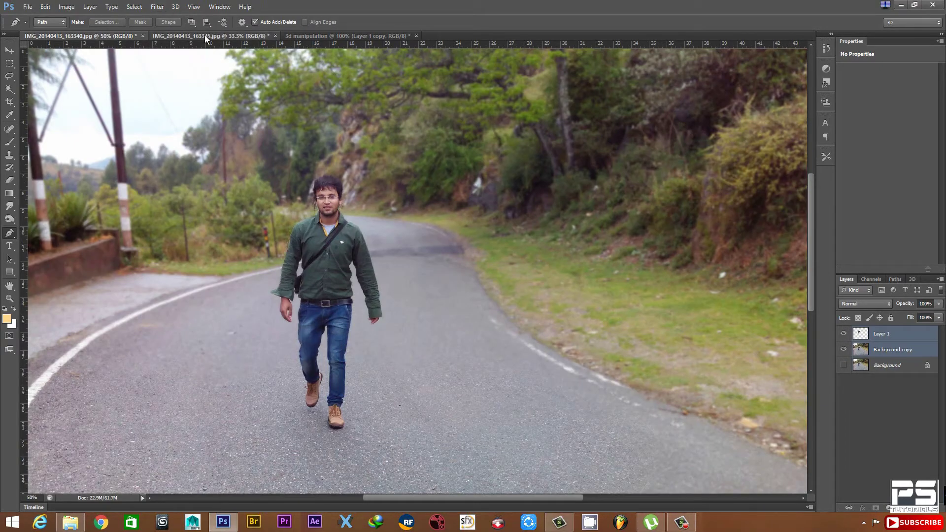
click(205, 36)
click(846, 349)
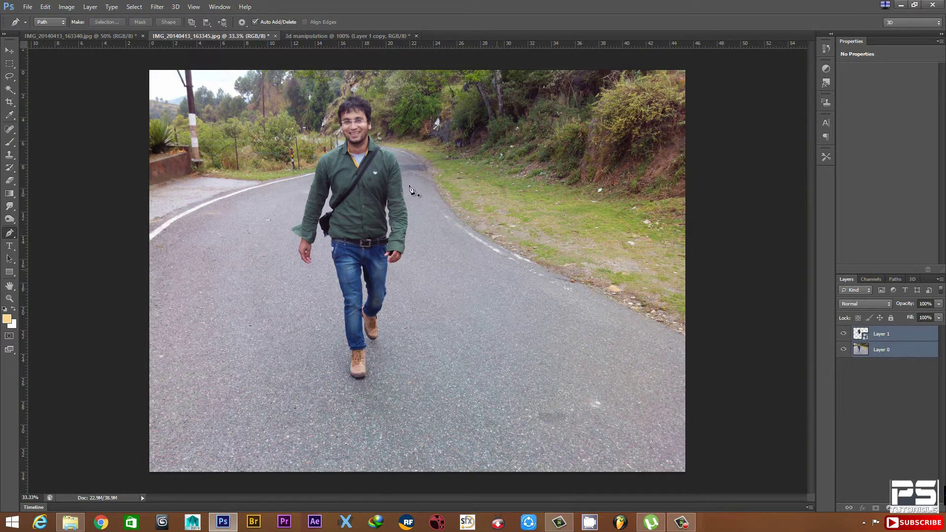
click(359, 37)
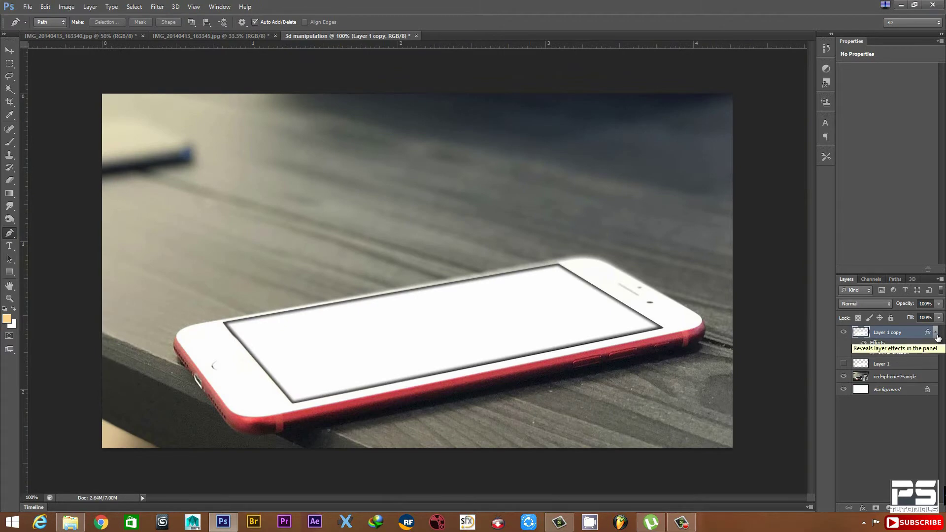
- Drag the walking-man photo's layers into the 3d manipulation document and switch back to it
click(232, 36)
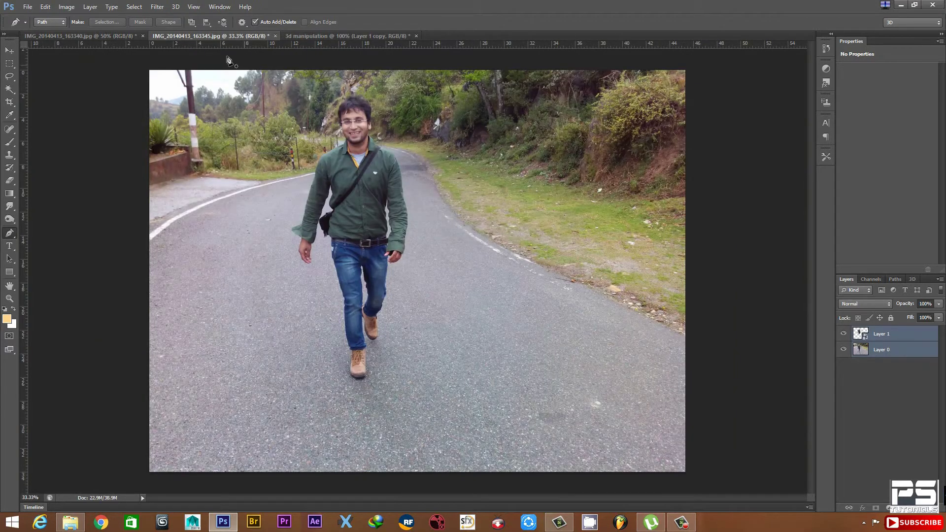
drag(200, 60, 202, 67)
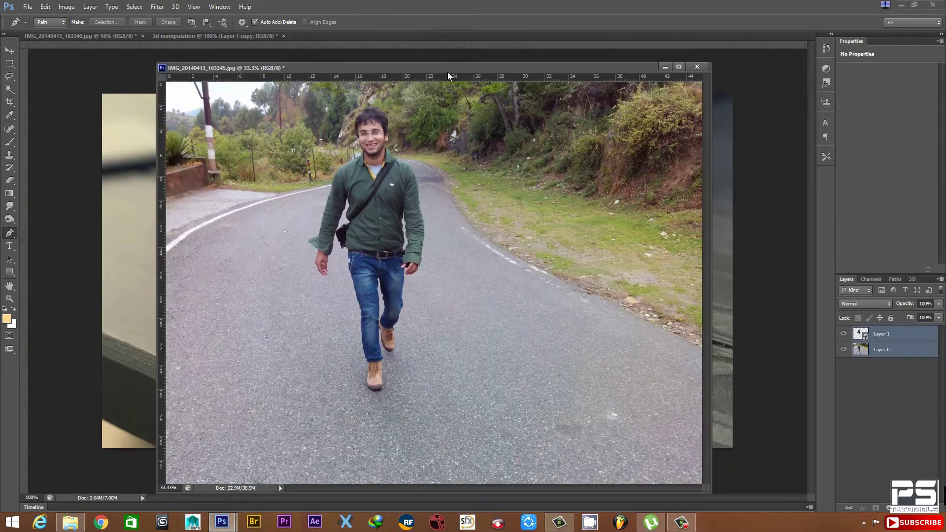
drag(447, 72, 444, 91)
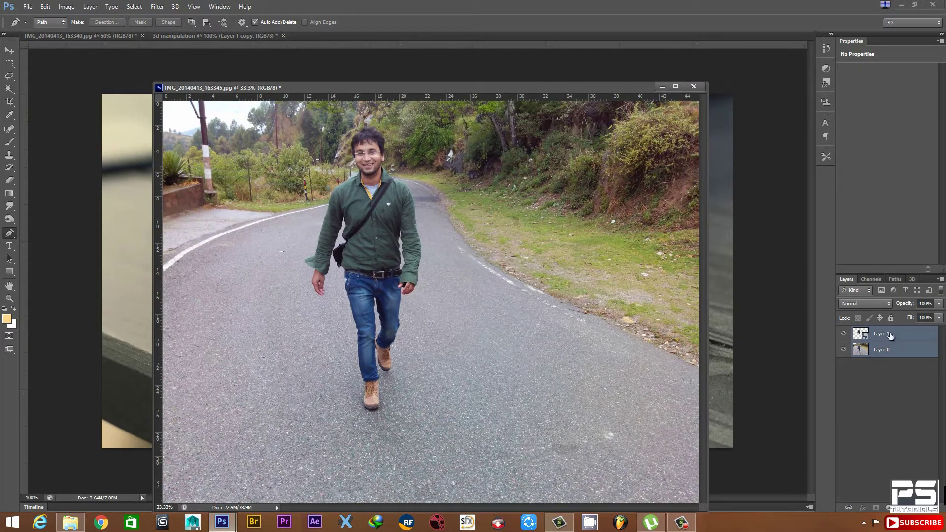
drag(880, 334, 112, 125)
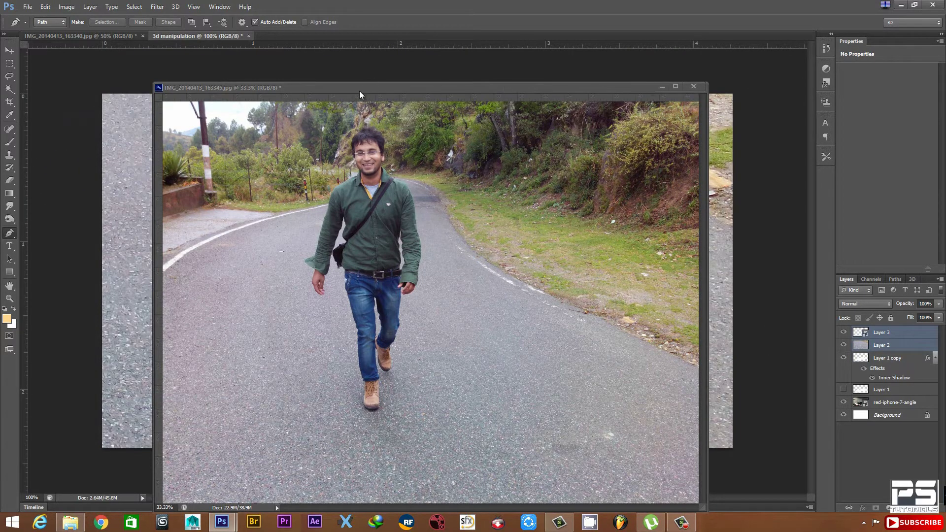
drag(359, 89, 455, 35)
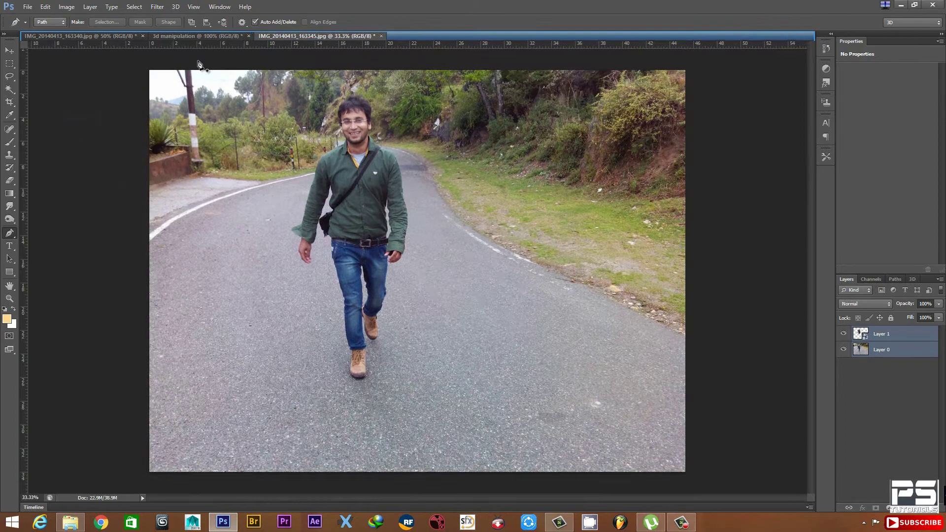
click(198, 36)
- Free-transform the road photo, shrinking it and moving it over the phone
key(ctrl+minus)
key(ctrl+minus)
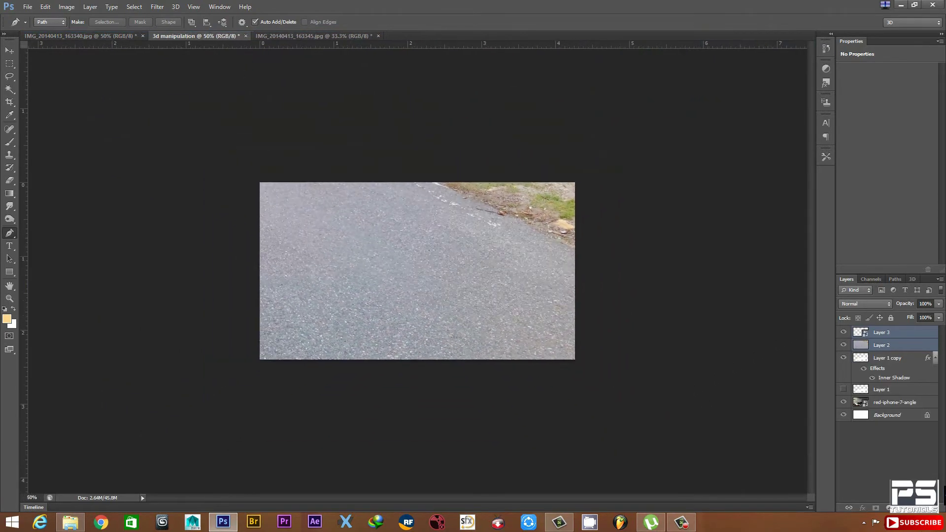
key(ctrl+t)
key(ctrl+r)
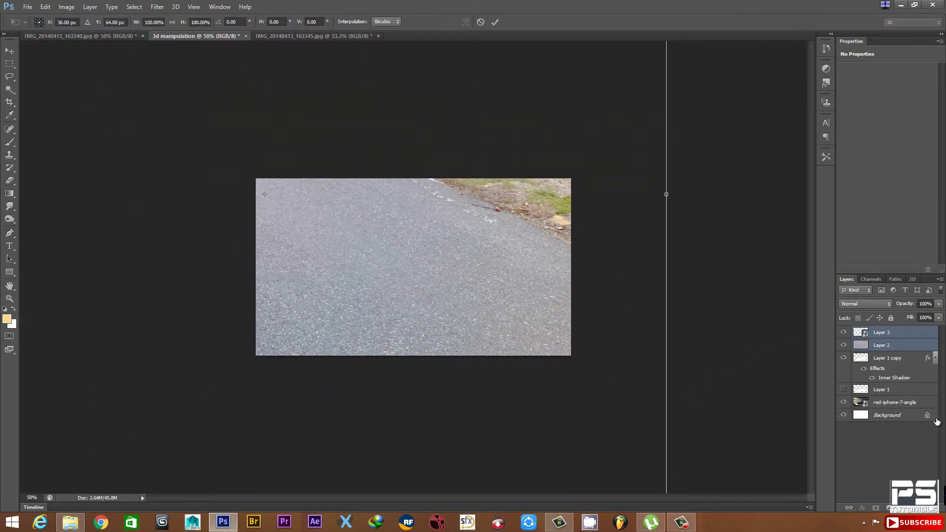
key(ctrl+r)
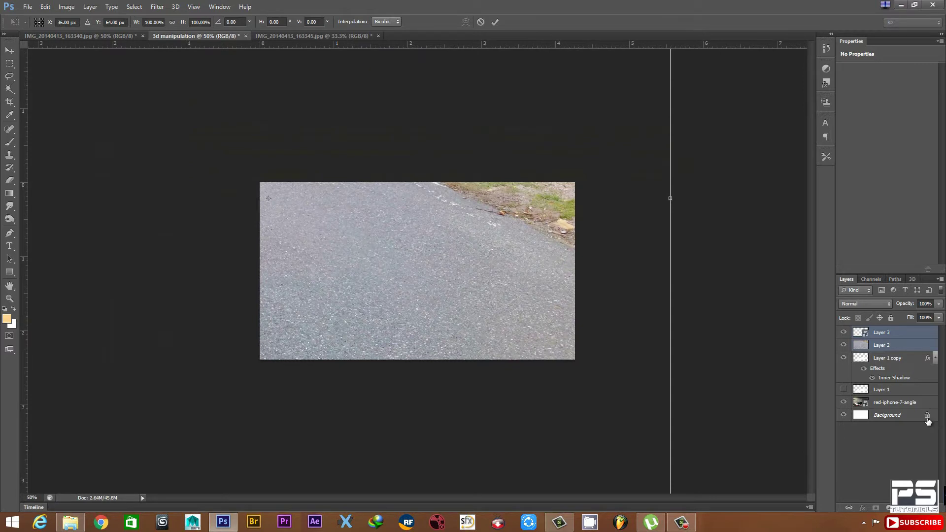
key(ctrl+minus)
key(ctrl+minus)
key(ctrl+minus)
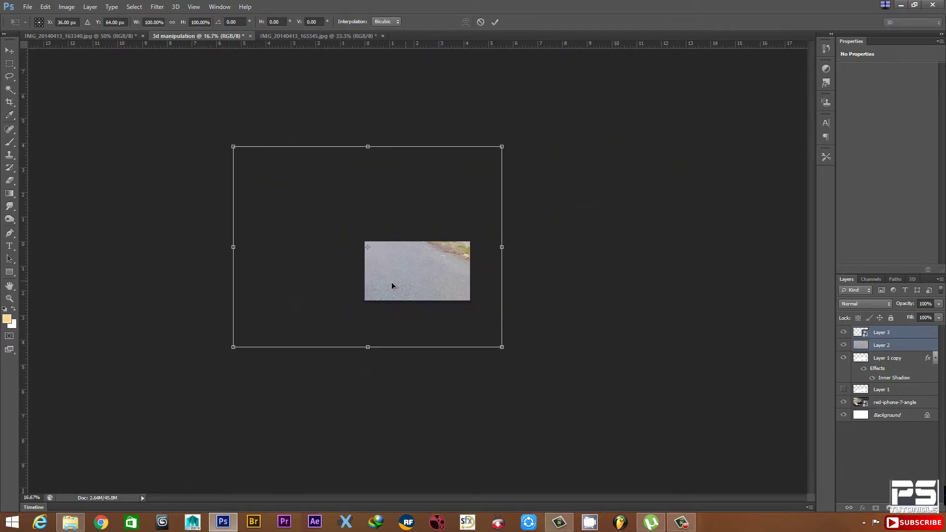
drag(253, 169, 341, 227)
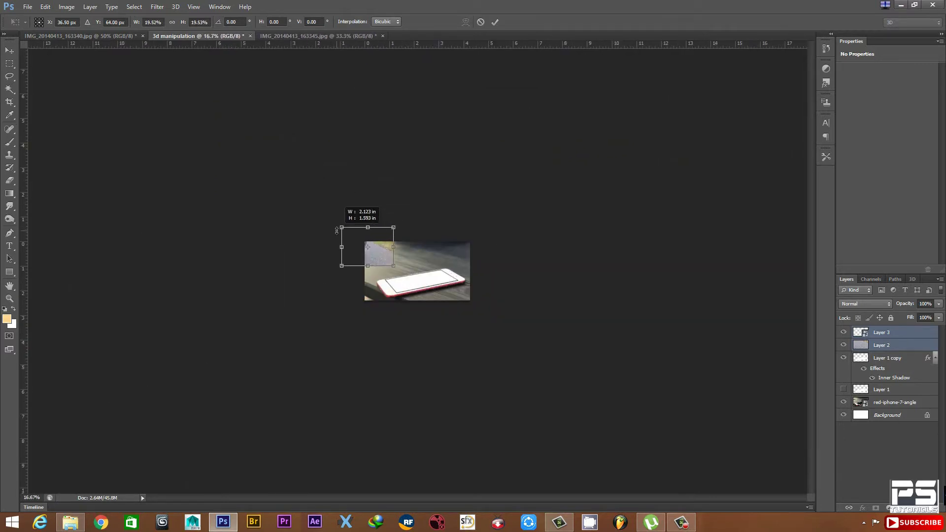
key(ctrl+plus)
key(ctrl+plus)
key(ctrl+plus)
key(ctrl+plus)
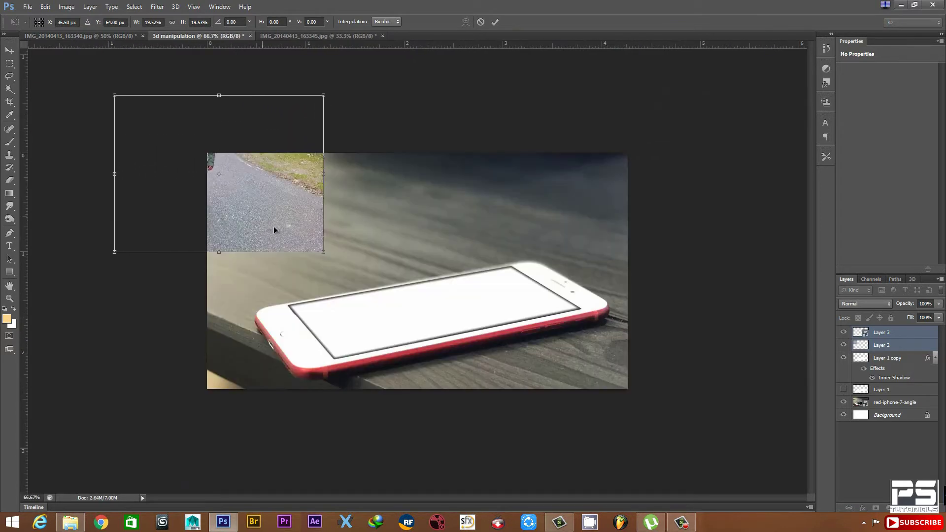
mouse_move(274, 228)
mouse_down()
mouse_move(471, 321)
mouse_move(437, 321)
mouse_up()
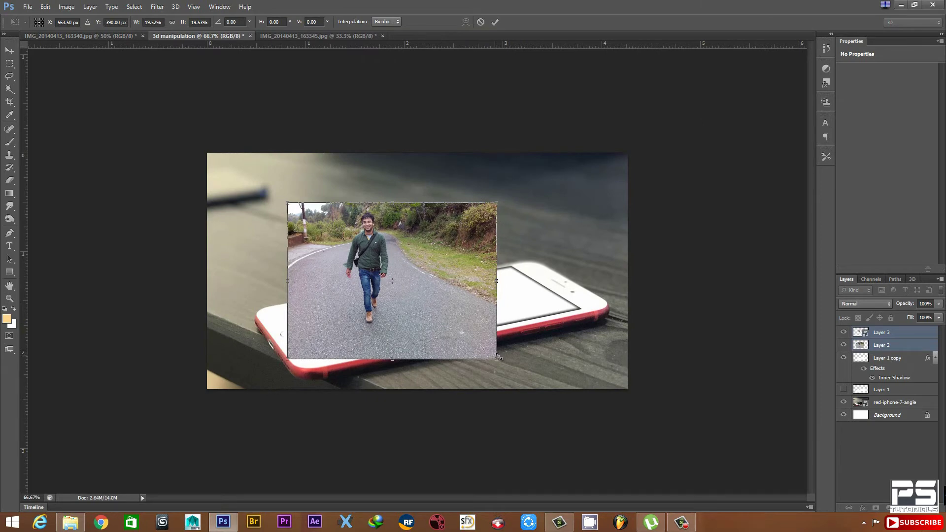
drag(498, 355, 539, 389)
mouse_move(439, 316)
mouse_down()
mouse_move(465, 305)
mouse_move(461, 298)
mouse_up()
- Fine-tune the road photo's size and position at 44% opacity over the phone screen
drag(313, 183, 303, 188)
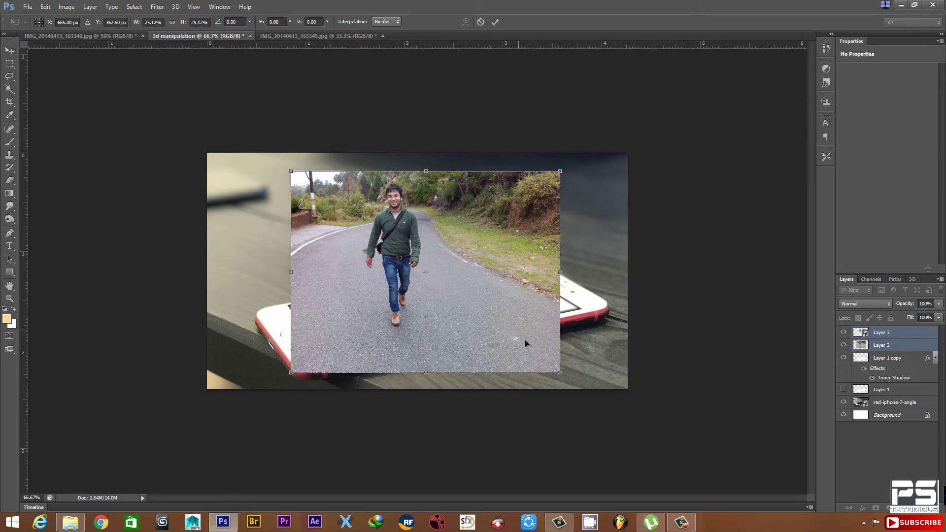
drag(561, 375, 574, 384)
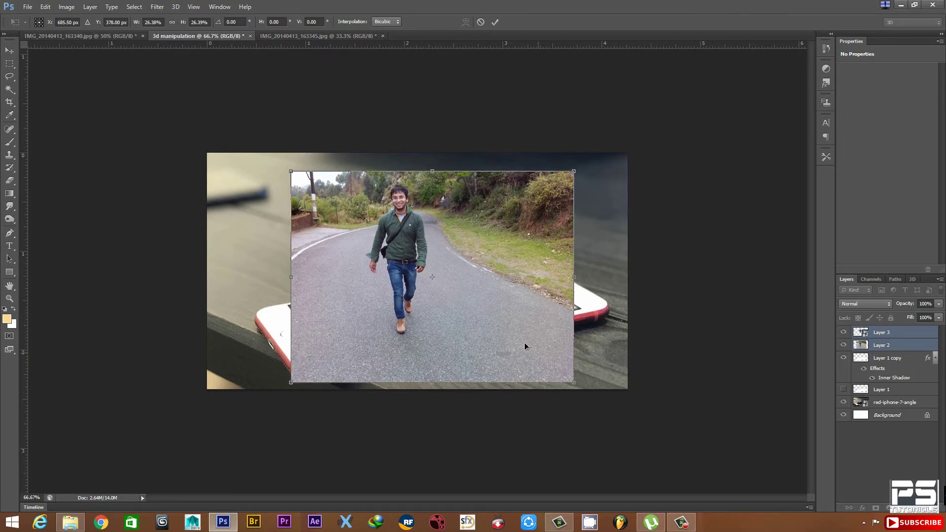
drag(524, 342, 523, 335)
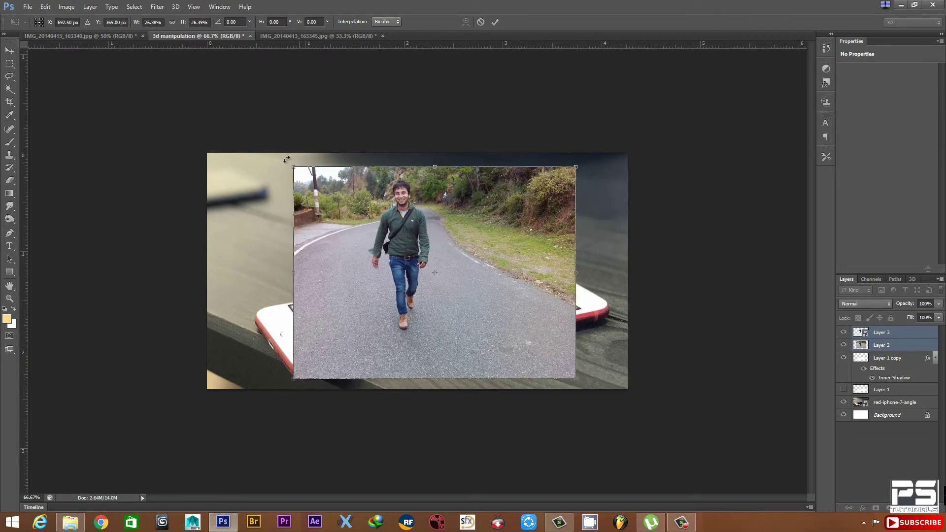
drag(292, 169, 290, 165)
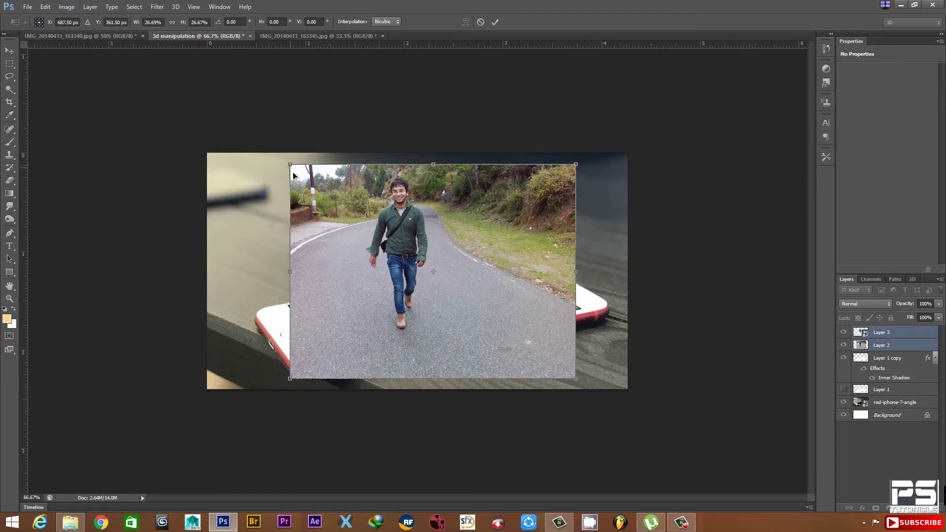
drag(573, 381, 577, 384)
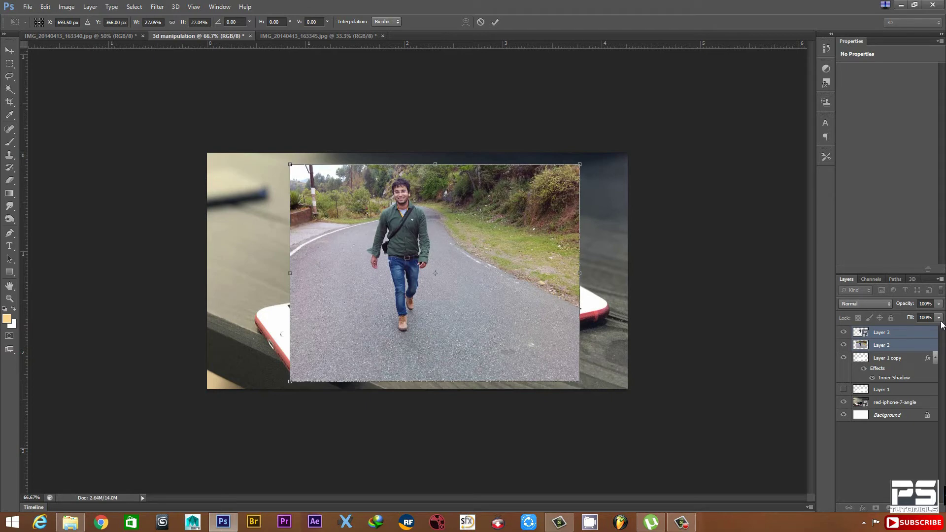
drag(941, 309, 912, 316)
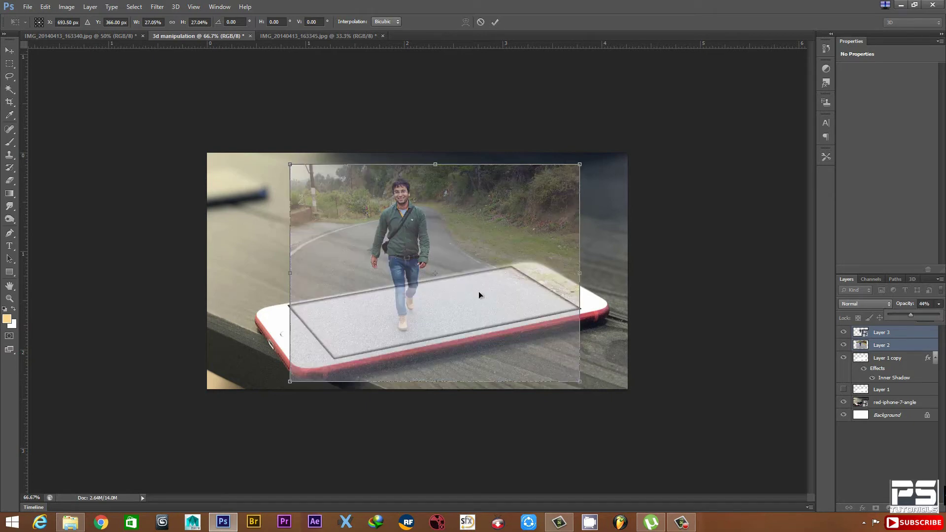
drag(447, 285, 444, 285)
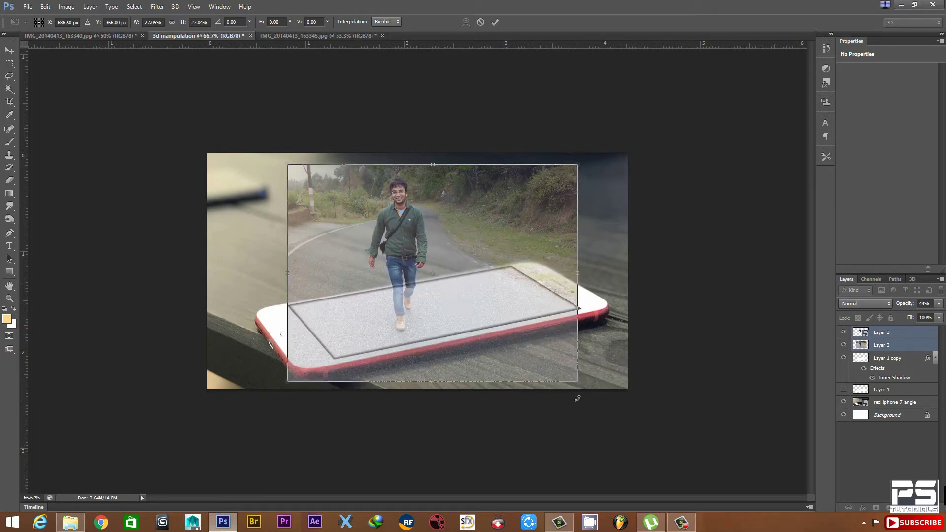
drag(580, 385, 583, 386)
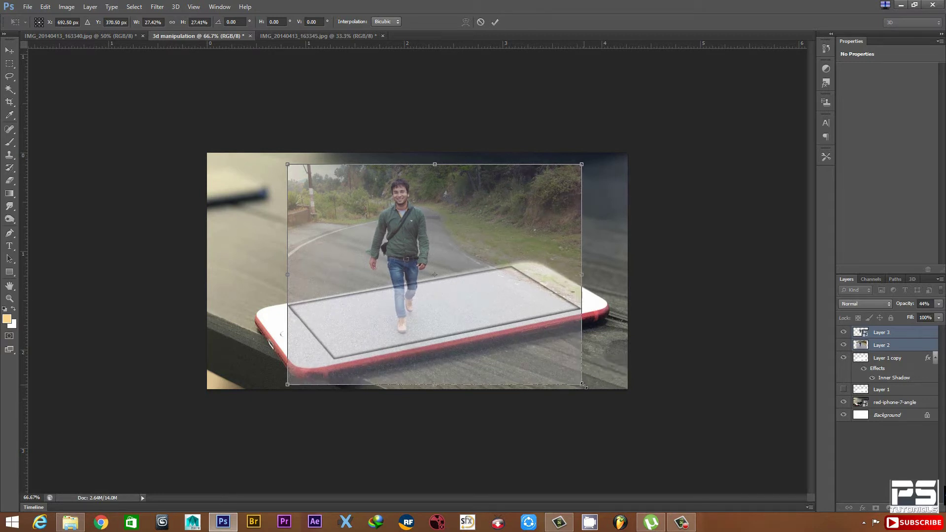
- Commit the transform and restore the road photo to 100% opacity
key(Return)
key(p)
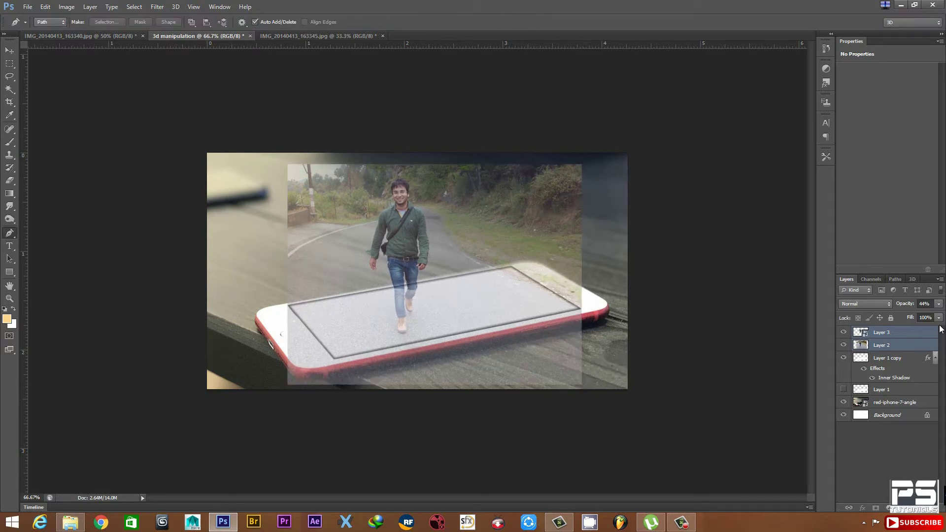
click(940, 304)
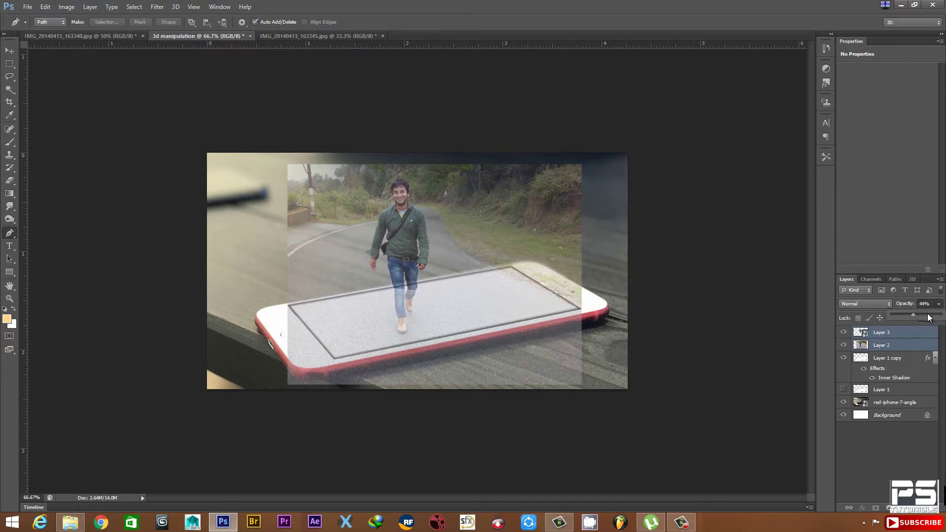
drag(928, 317, 935, 356)
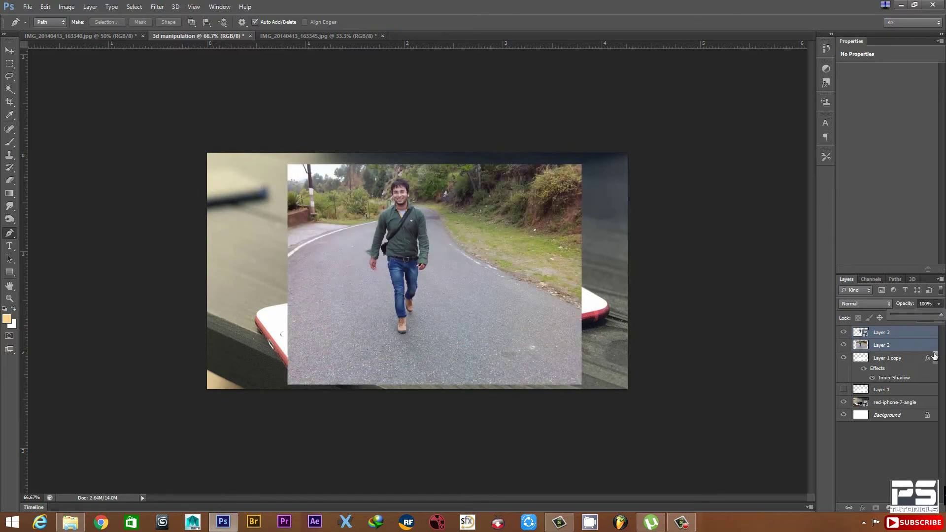
click(909, 349)
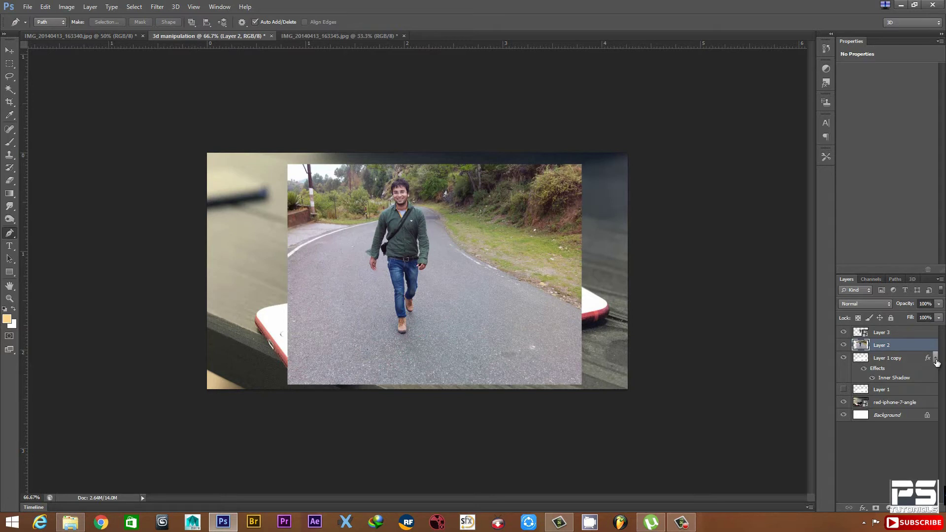
click(936, 359)
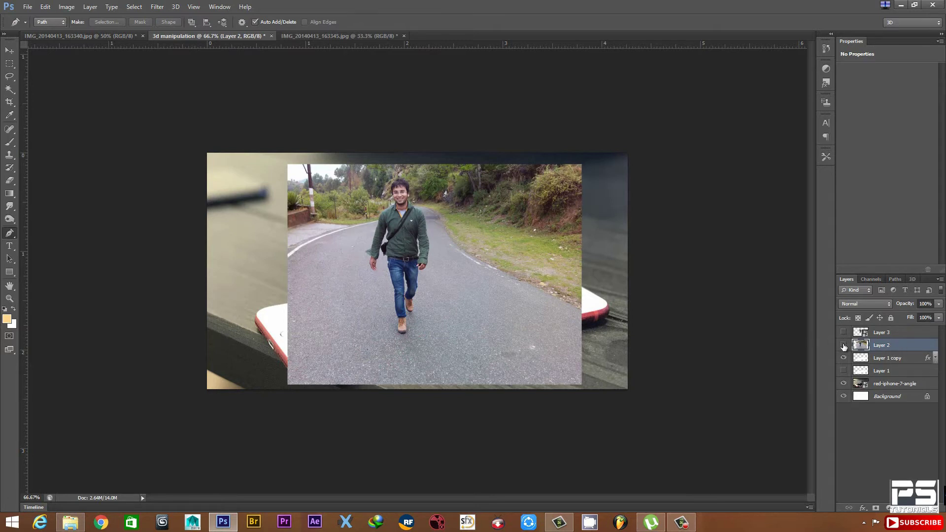
- Check layers via visibility toggles, then move Layer 2 below Layer 1 copy
click(843, 346)
drag(844, 365, 843, 397)
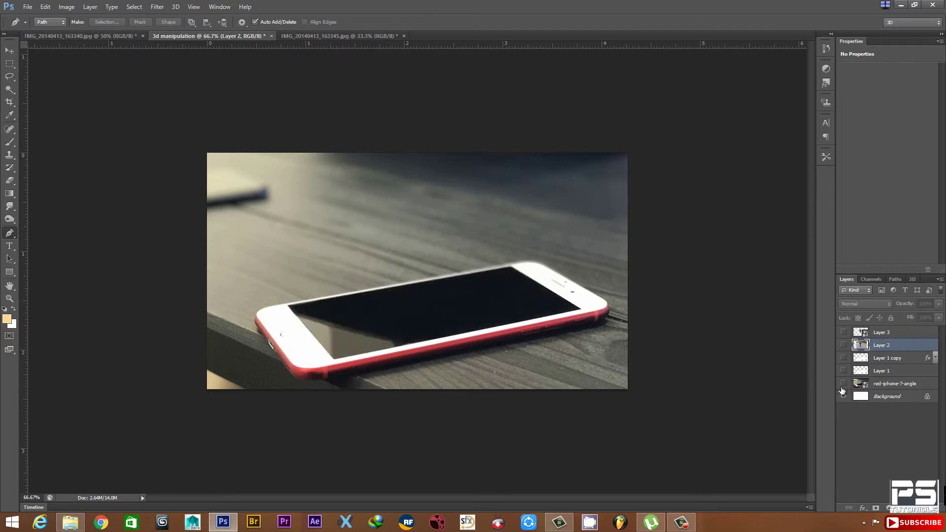
click(844, 332)
click(845, 332)
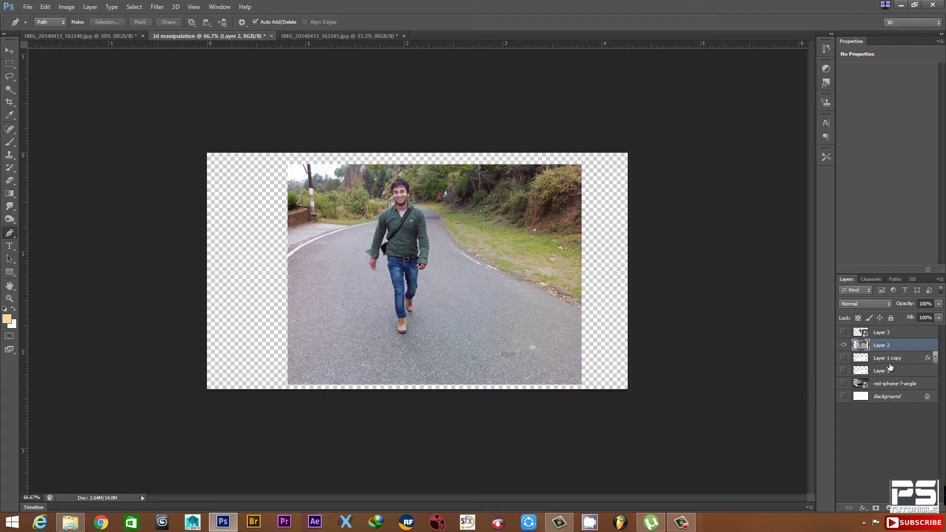
click(845, 396)
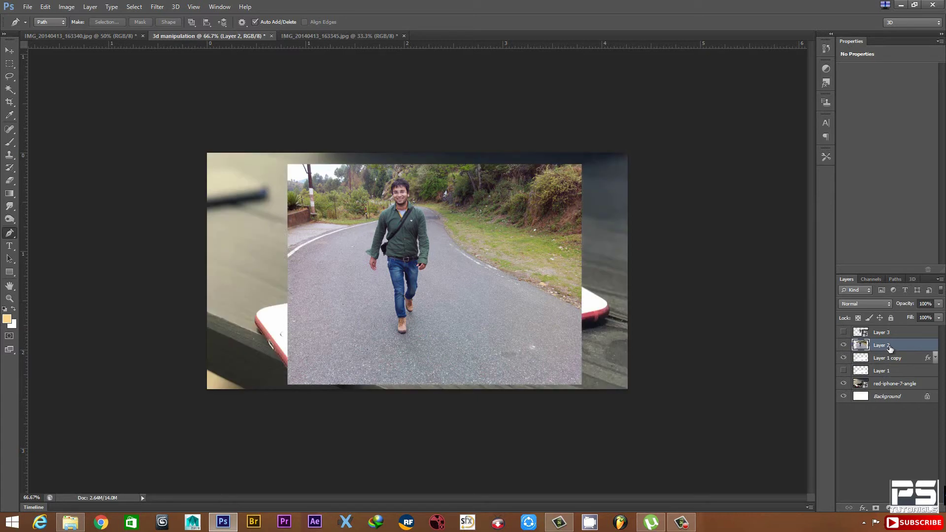
click(843, 332)
drag(895, 348, 893, 365)
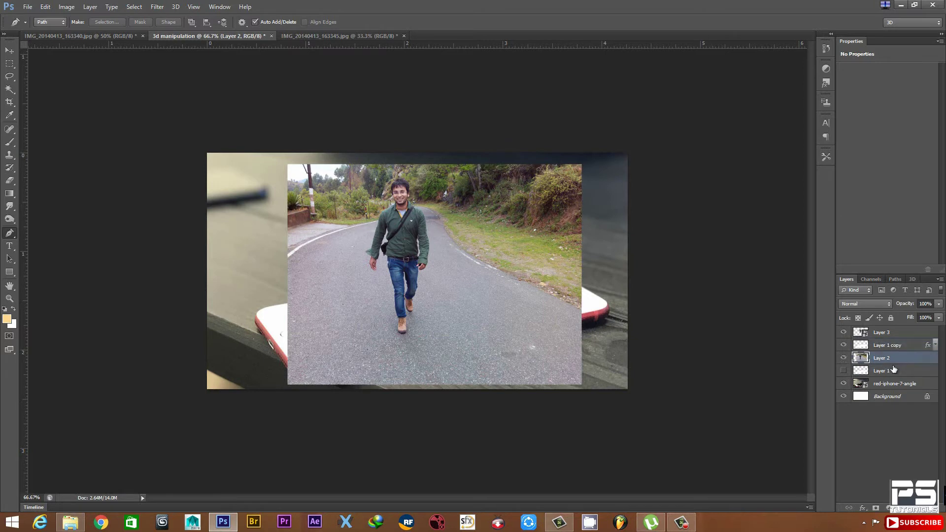
click(844, 371)
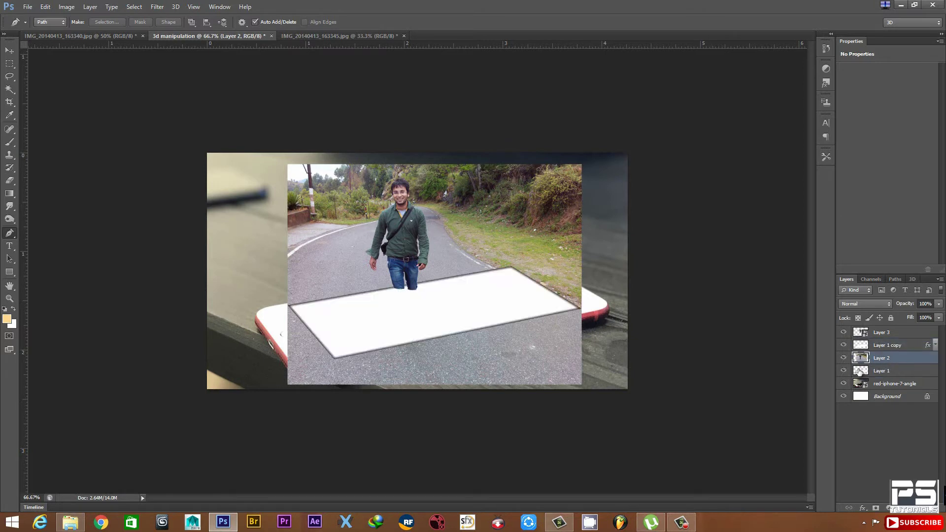
- Clip the road photo on Layer 2 to the white screen layer, then select Layer 1 copy
right_click(895, 365)
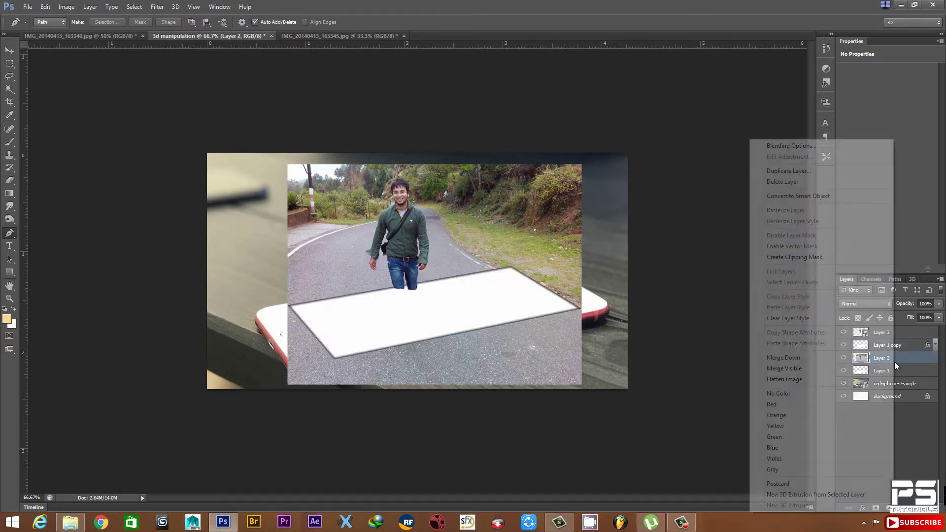
click(795, 257)
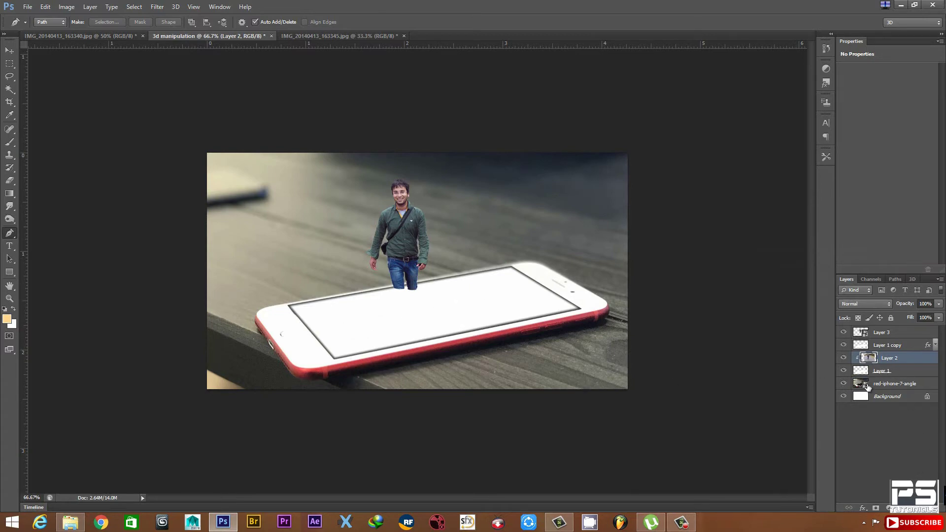
click(890, 349)
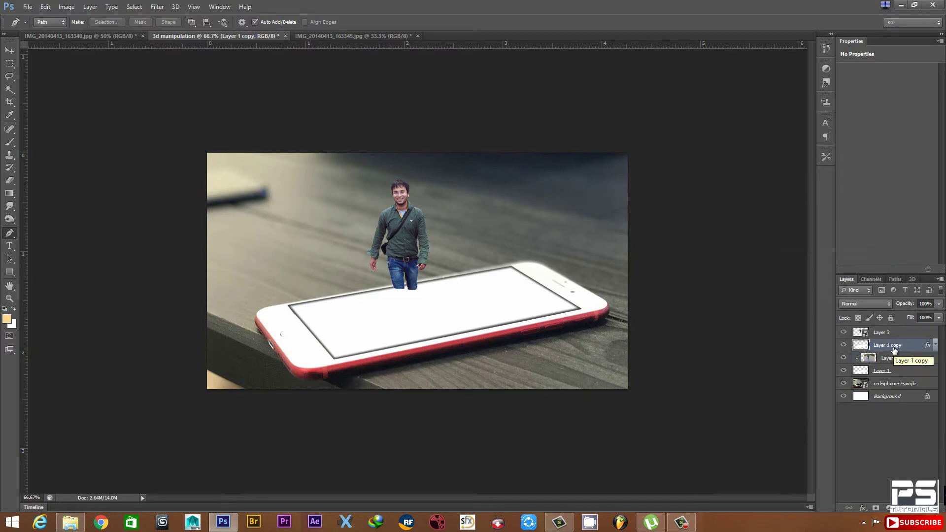
- Set Layer 1 copy's blend mode to Darken, then select Layer 3
click(862, 305)
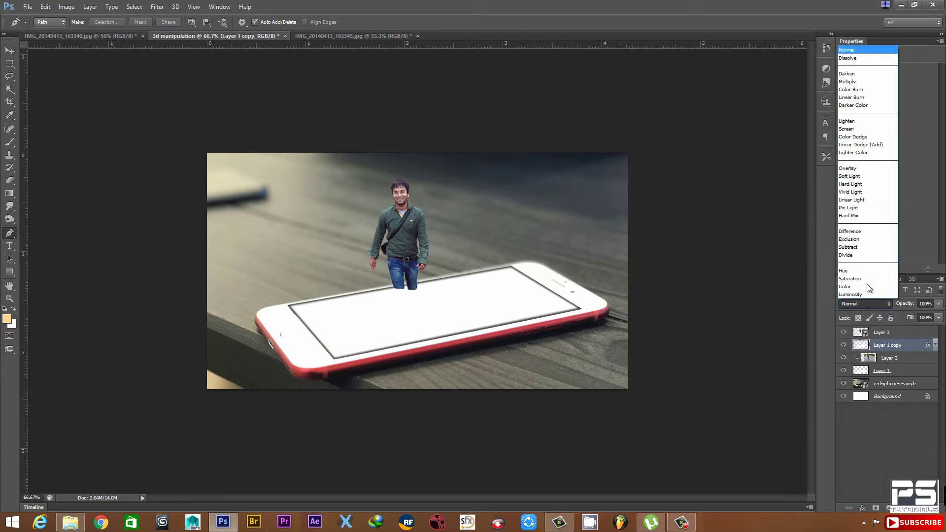
click(858, 73)
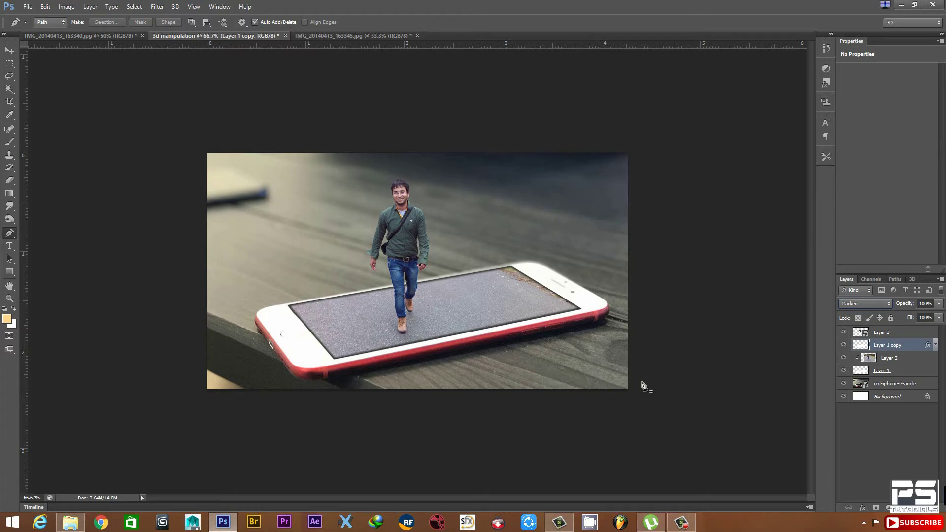
click(893, 334)
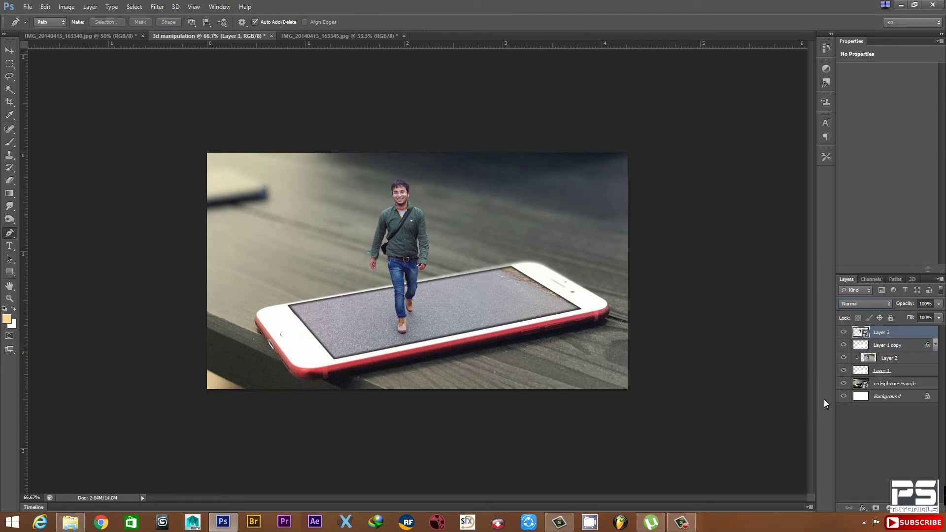
- With the Move tool active, rasterize Layer 3 containing the man
click(10, 50)
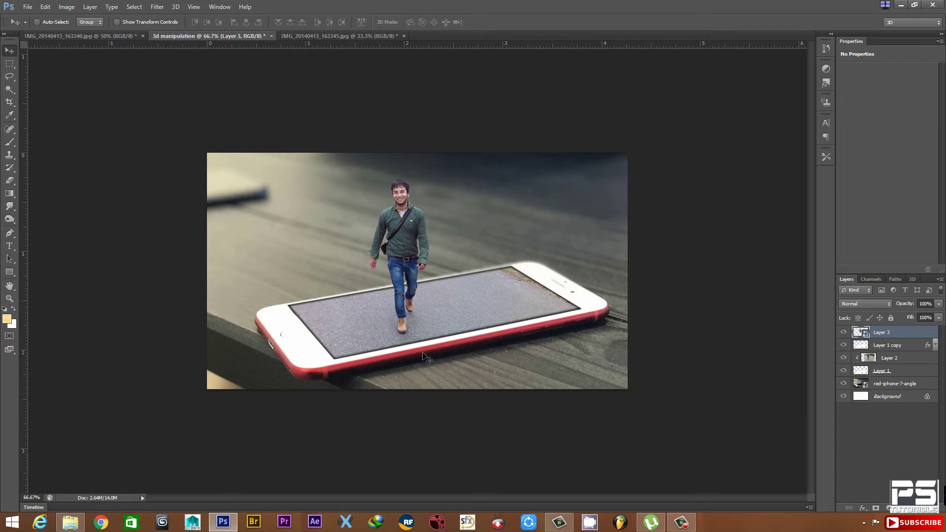
click(66, 7)
mouse_move(81, 31)
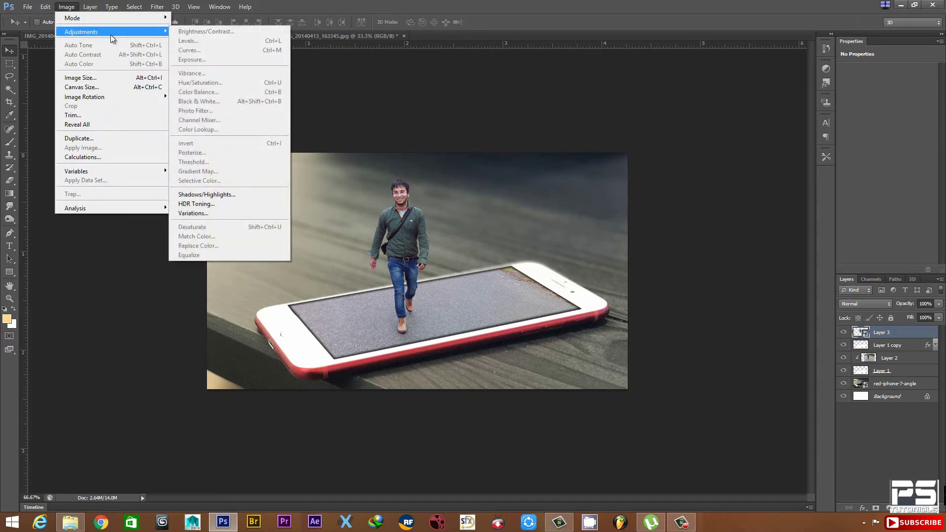
click(886, 336)
right_click(899, 335)
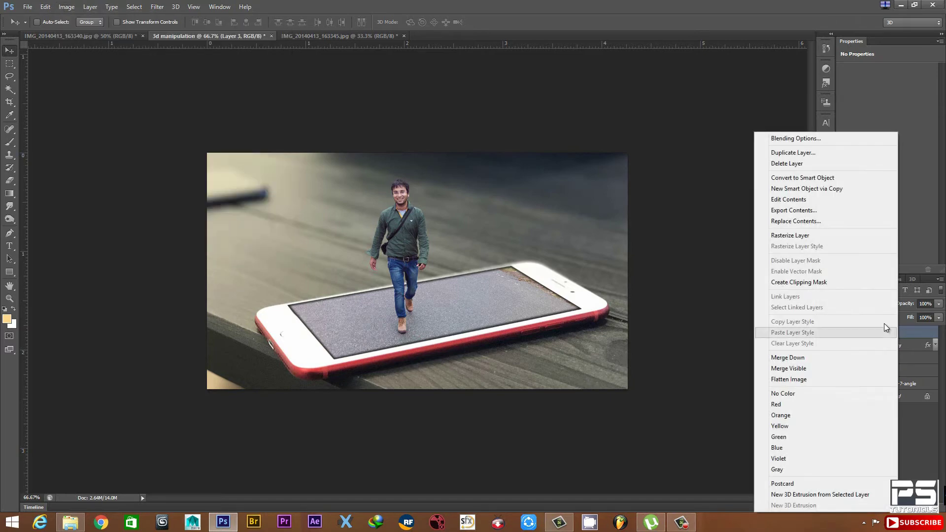
click(792, 237)
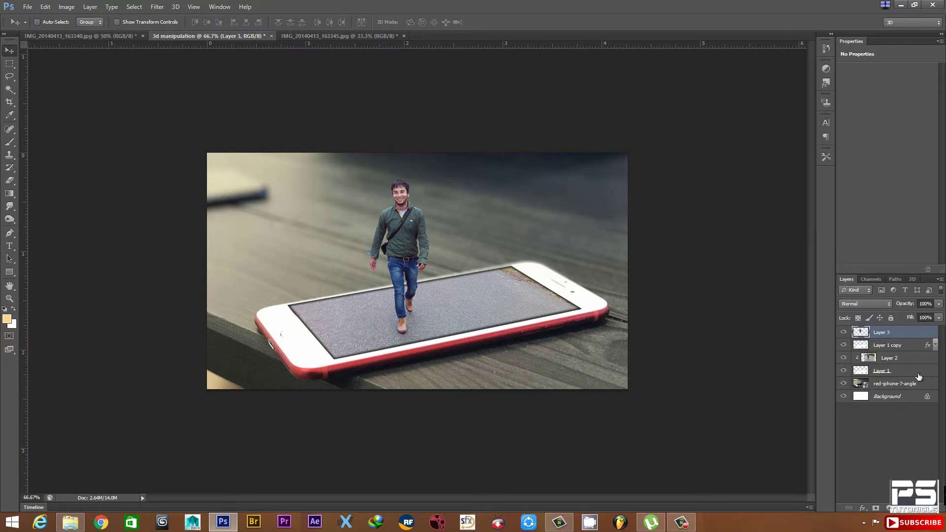
- Apply Auto Color, Auto Contrast and Auto Tone to Layer 3
click(66, 7)
mouse_move(80, 31)
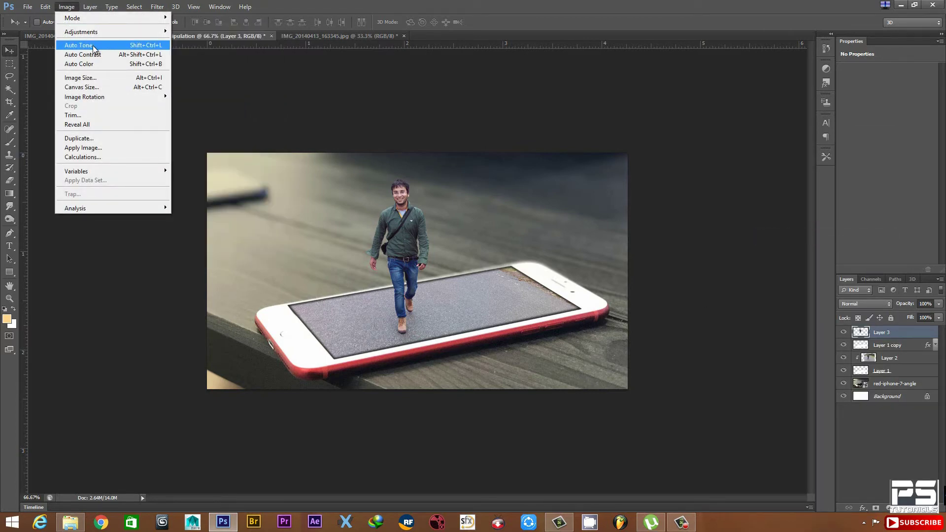
click(91, 64)
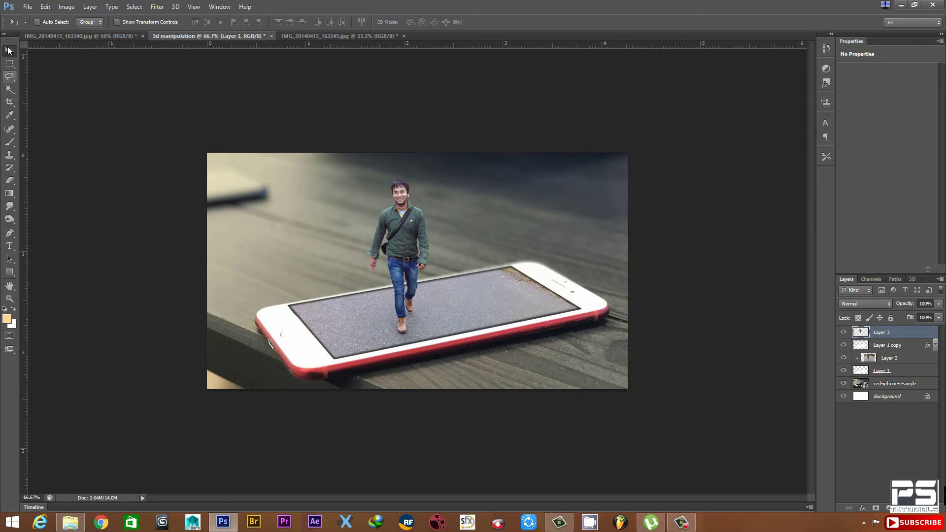
click(45, 6)
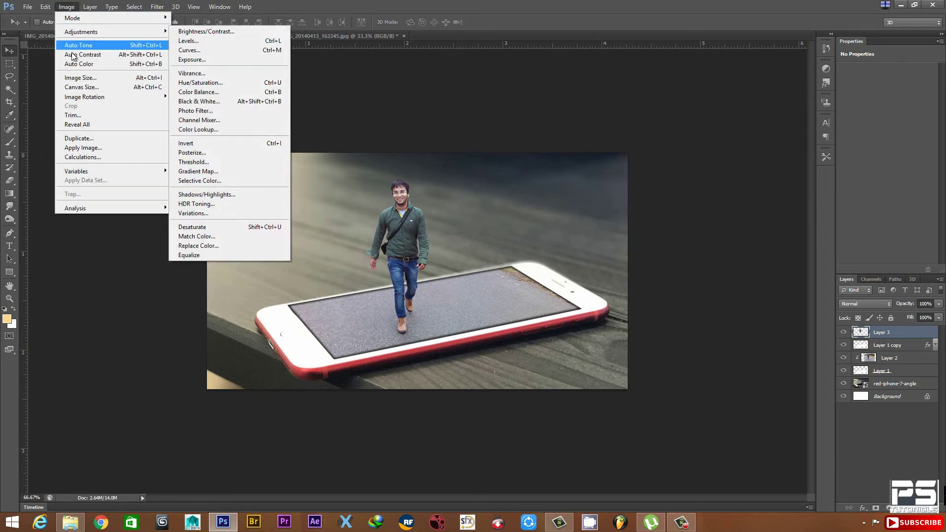
click(73, 55)
click(67, 7)
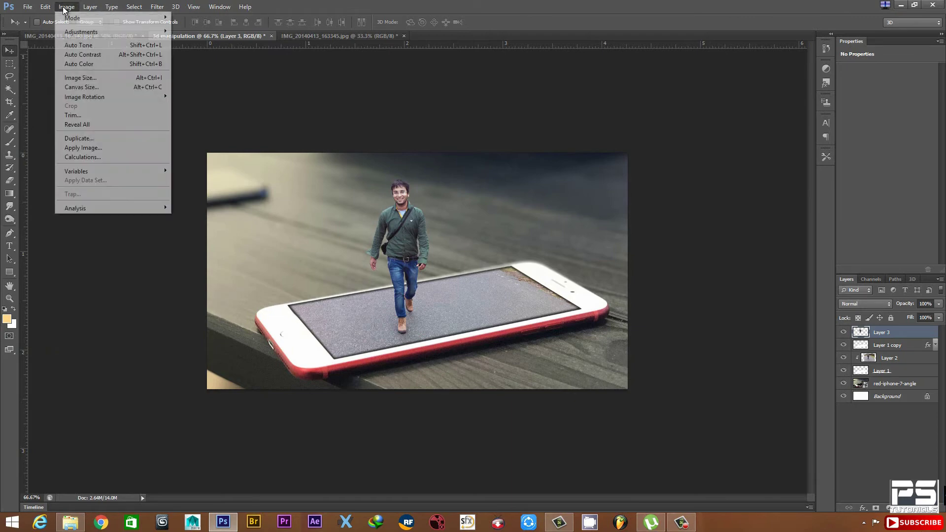
click(71, 46)
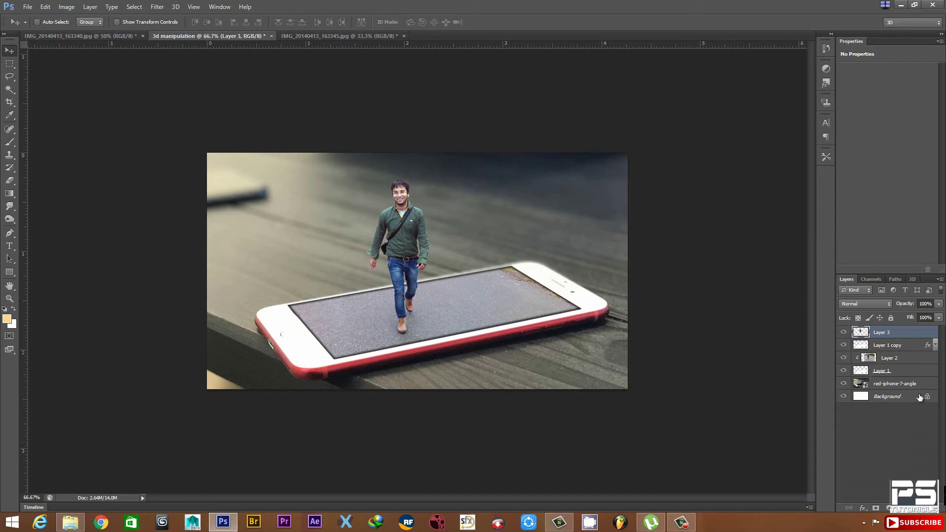
- Add a small black title text line on the photo with the Type tool
click(9, 246)
click(278, 239)
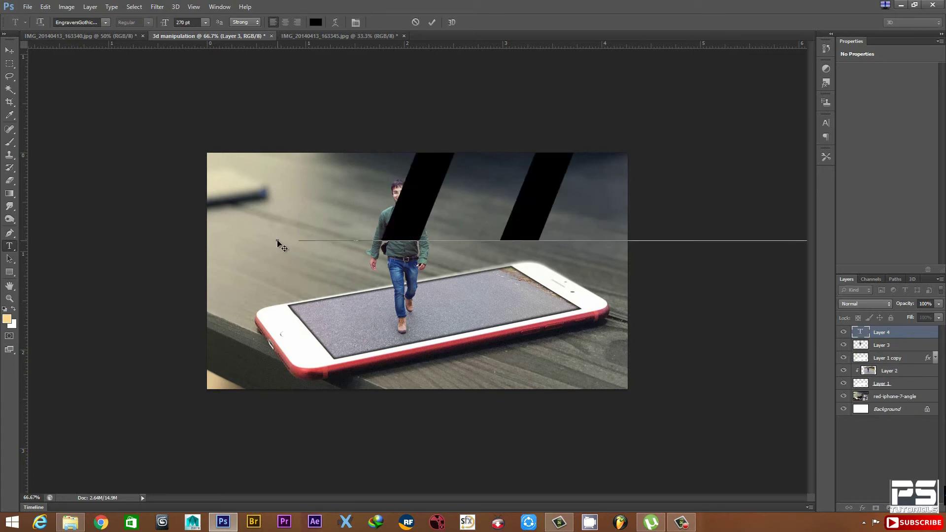
double_click(861, 334)
mouse_move(165, 23)
mouse_down()
mouse_move(35, 16)
mouse_move(42, 19)
mouse_up()
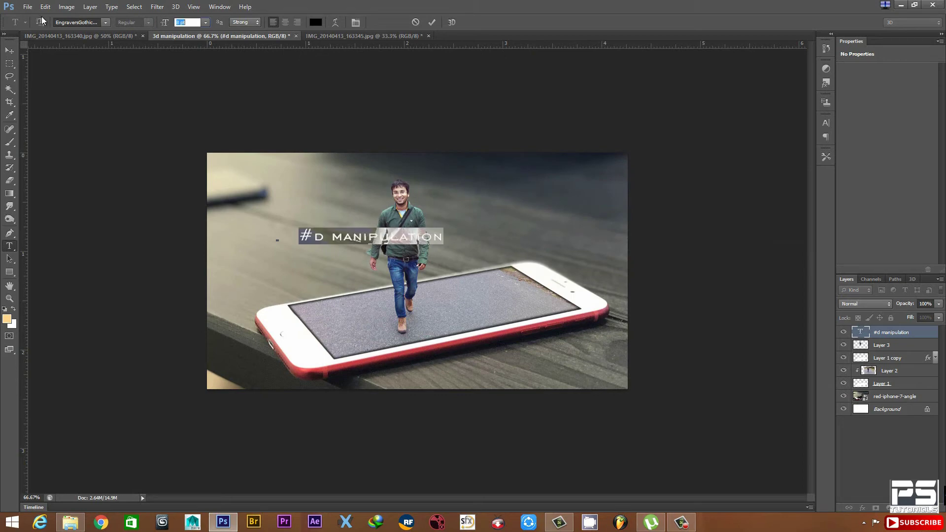
click(857, 336)
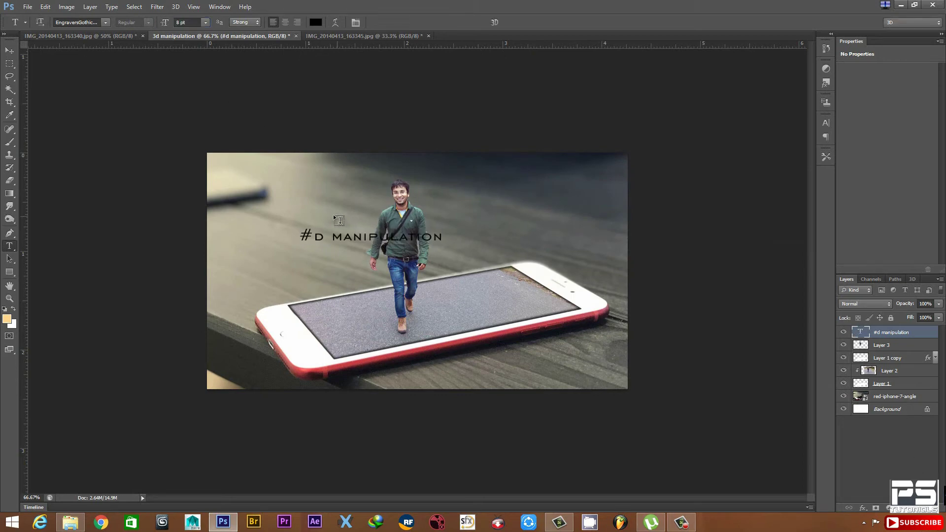
- Correct the title's '#' character to '3' so it reads '3D'
double_click(861, 332)
drag(315, 237, 294, 237)
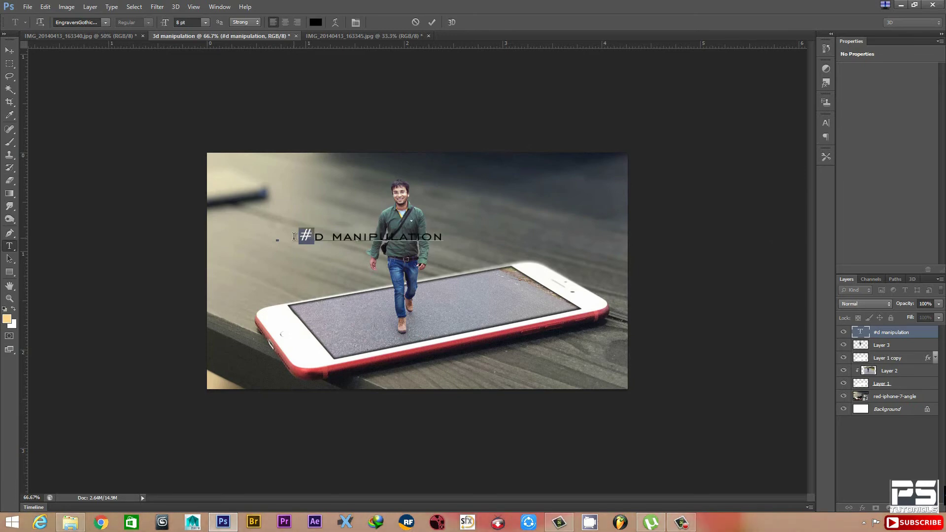
text(3)
key(ctrl+Return)
key(v)
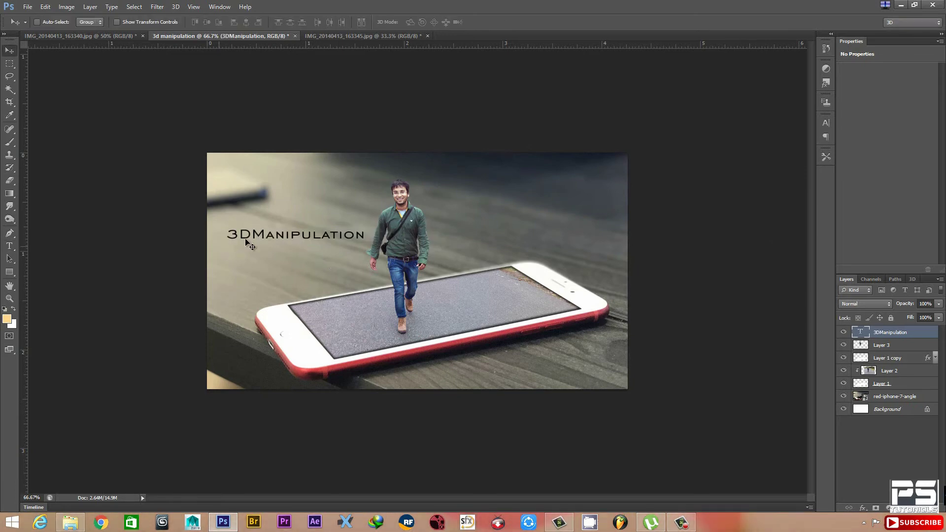
- Put 'Manipulation' on its own line and move the '3D' title beside the man
double_click(862, 334)
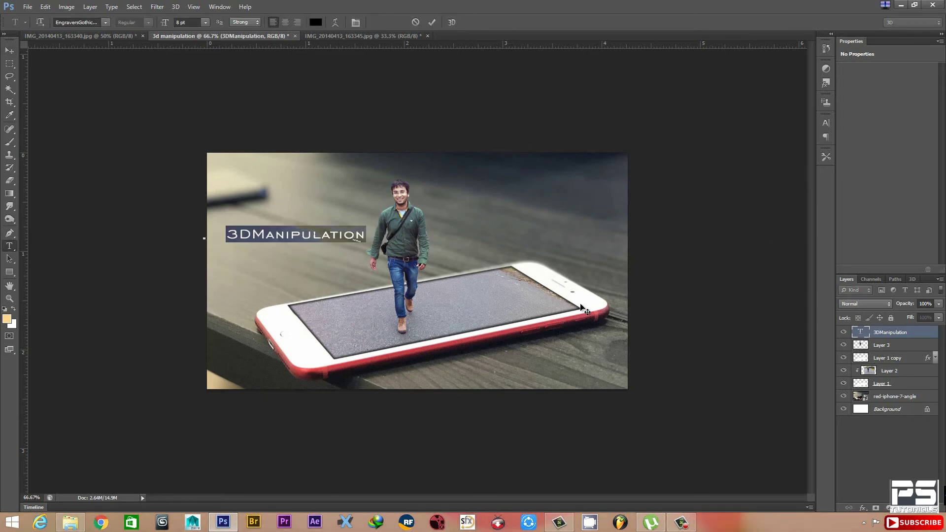
click(252, 234)
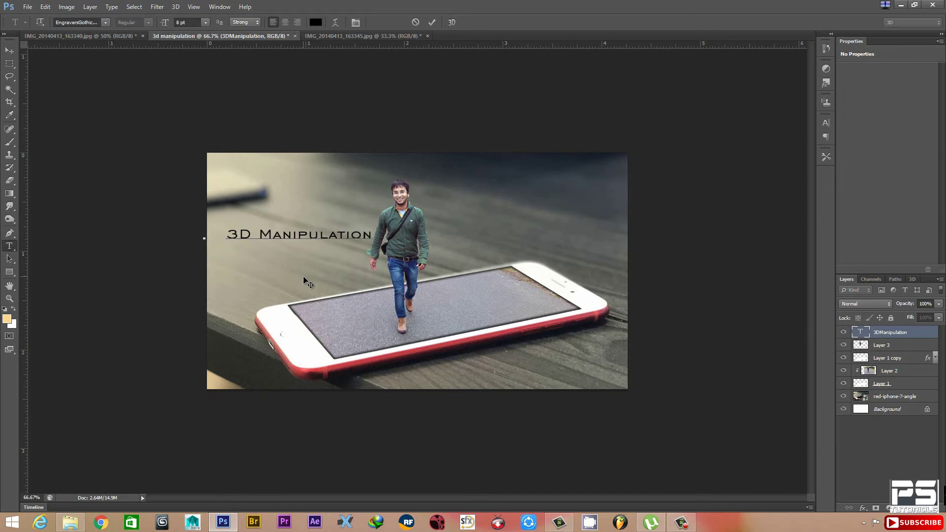
key(Delete)
key(Delete)
key(Delete)
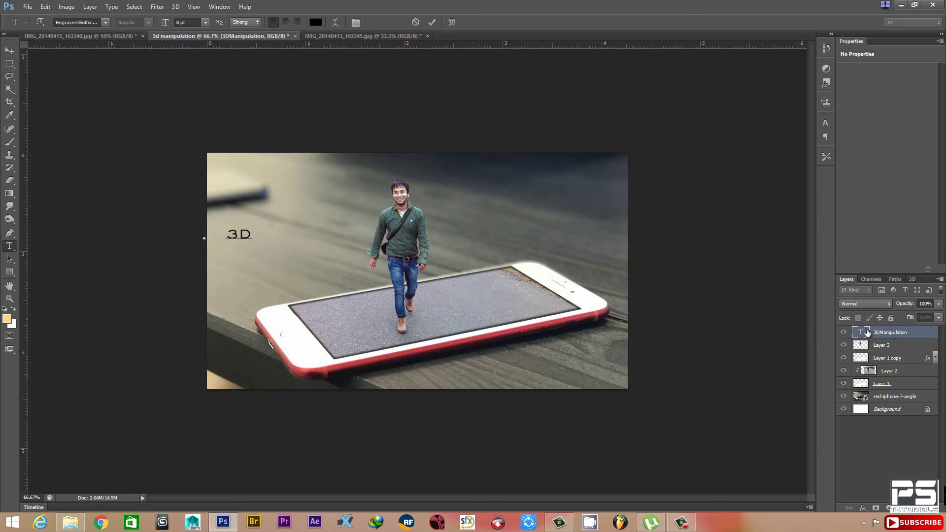
key(ctrl+Return)
key(v)
mouse_move(252, 235)
mouse_down()
mouse_move(589, 232)
mouse_move(450, 247)
mouse_up()
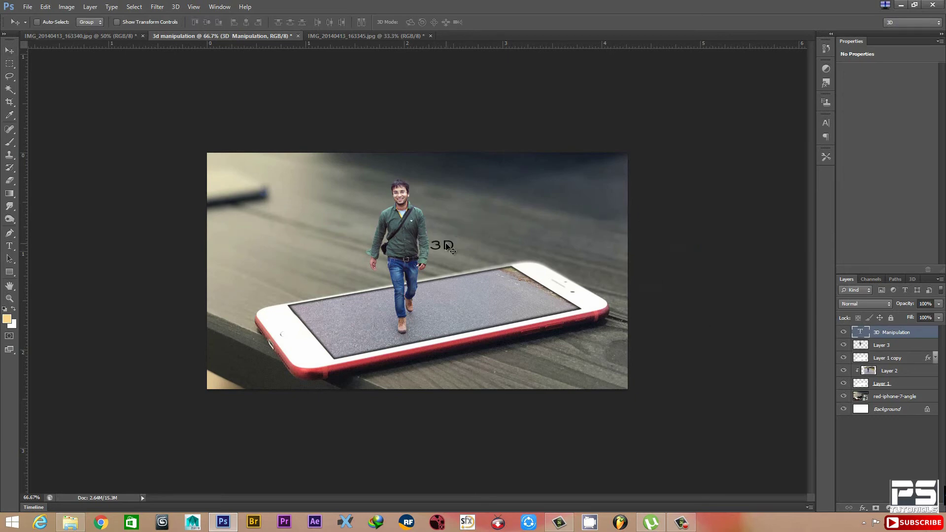
- Free-transform the title and move it up into the upper right area
key(ctrl+t)
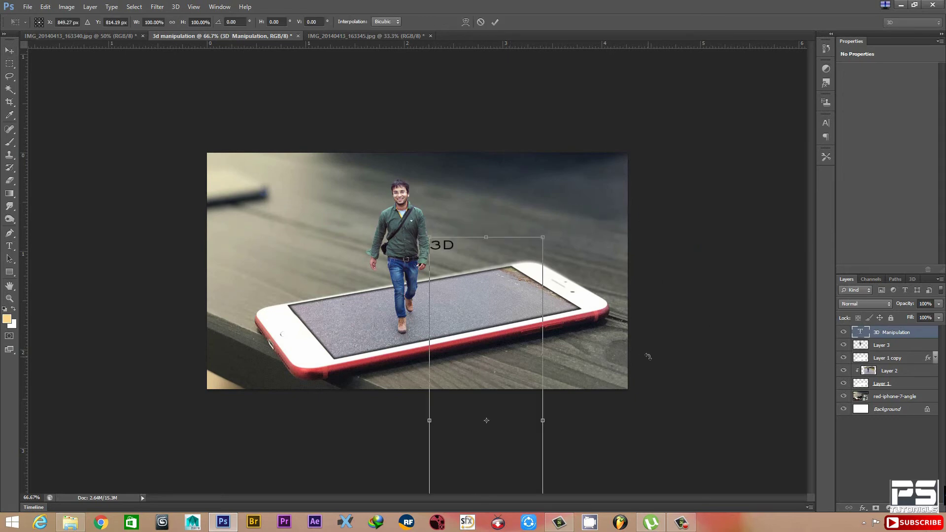
key(ctrl+minus)
key(ctrl+minus)
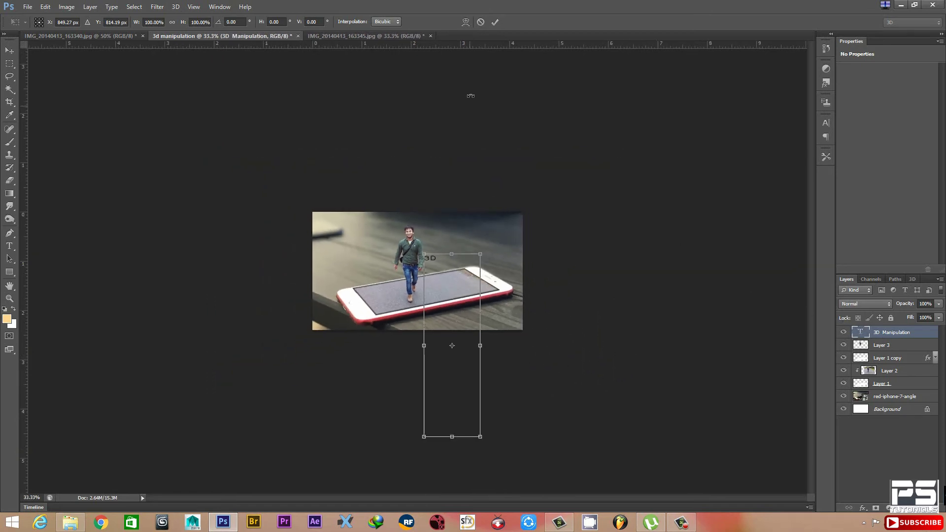
key(Return)
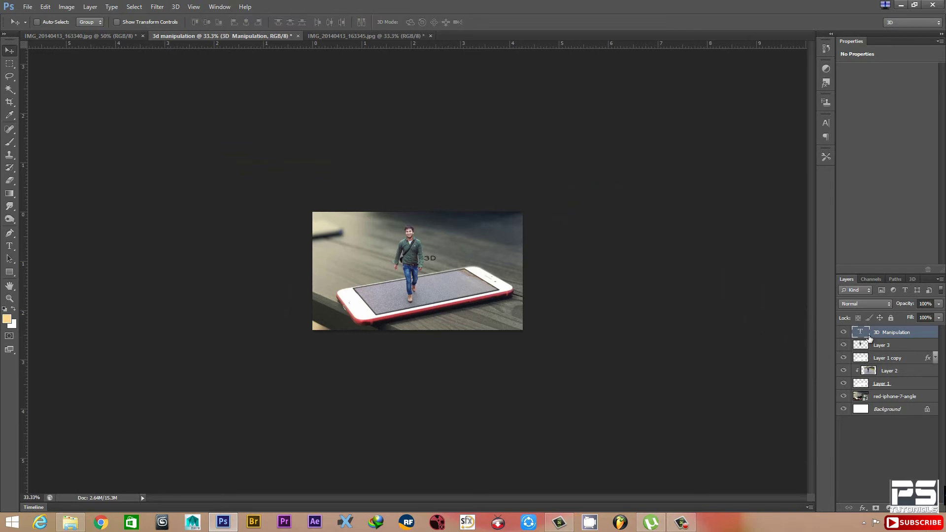
key(ctrl+1)
double_click(867, 333)
key(ctrl+Return)
key(v)
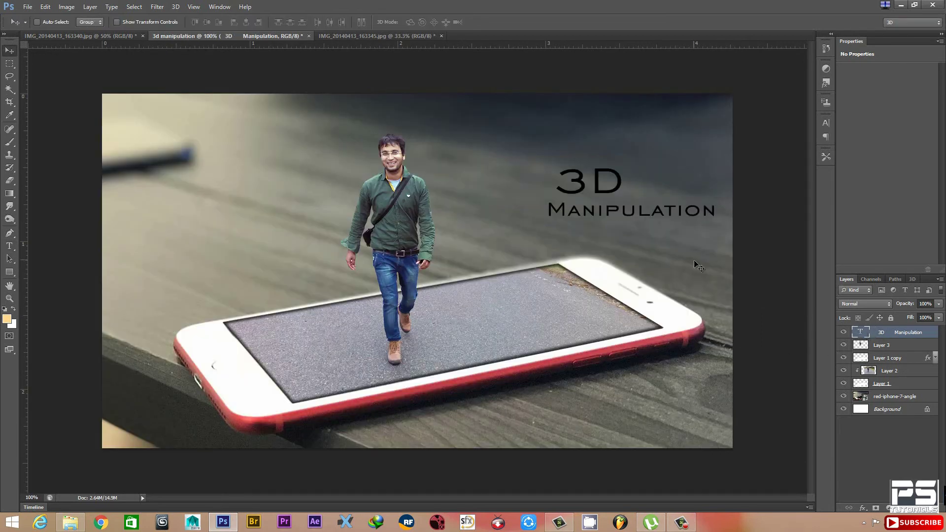
drag(580, 175, 535, 137)
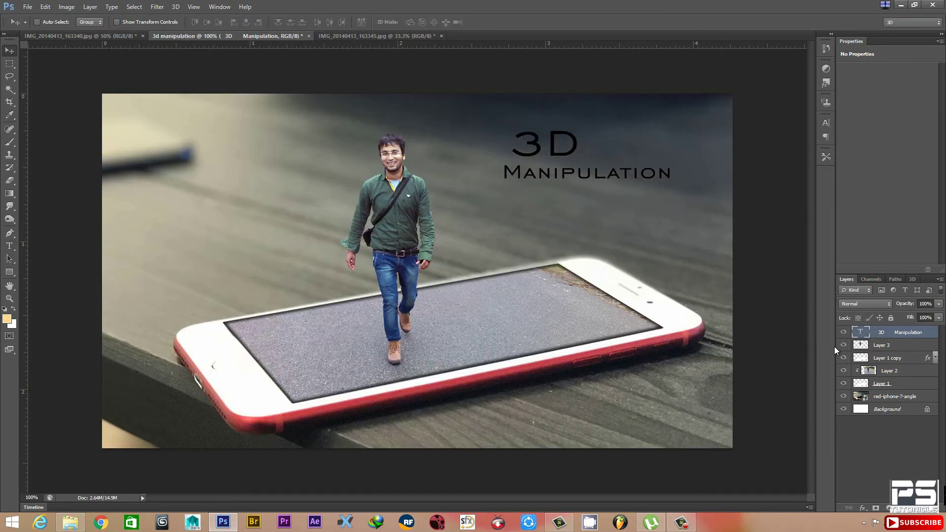
- Change the title's font to Exotc350 Bd BT and commit the text
double_click(862, 334)
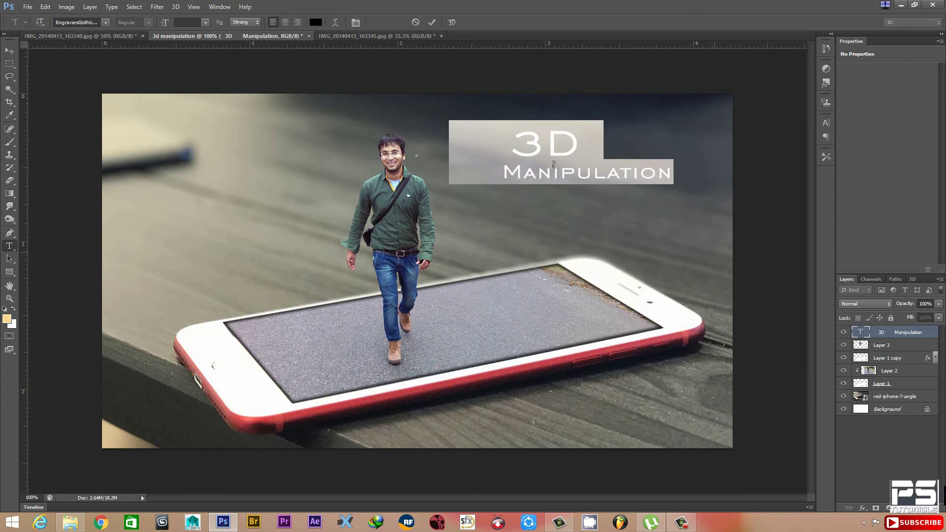
click(97, 23)
key(Down)
key(Down)
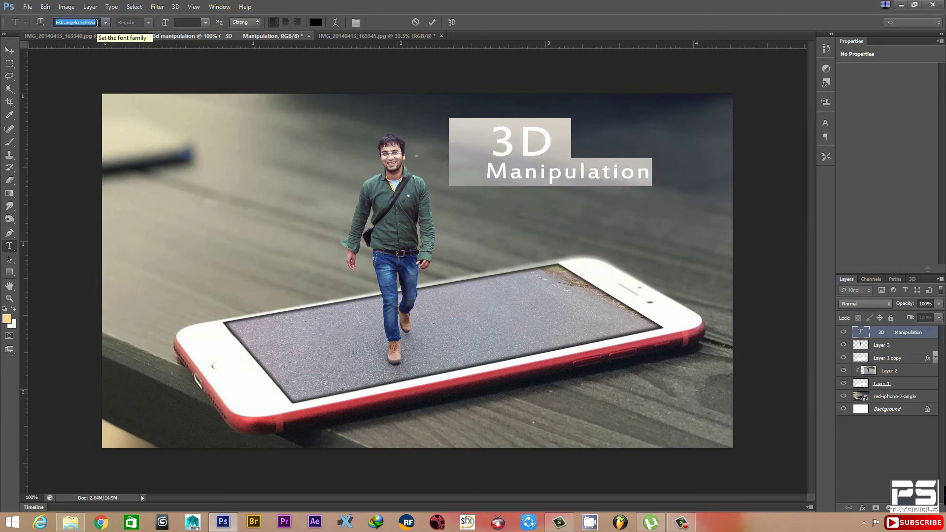
key(Down)
key(Down)
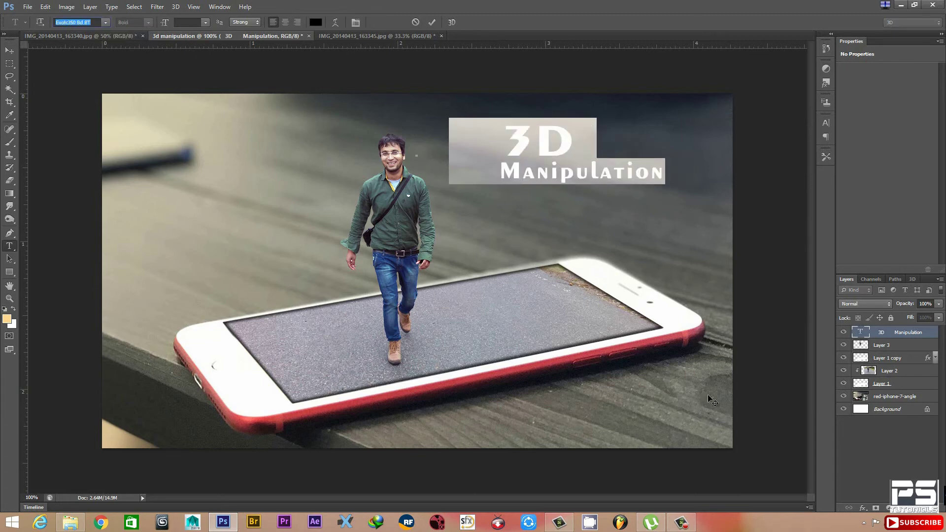
key(ctrl+Return)
double_click(861, 333)
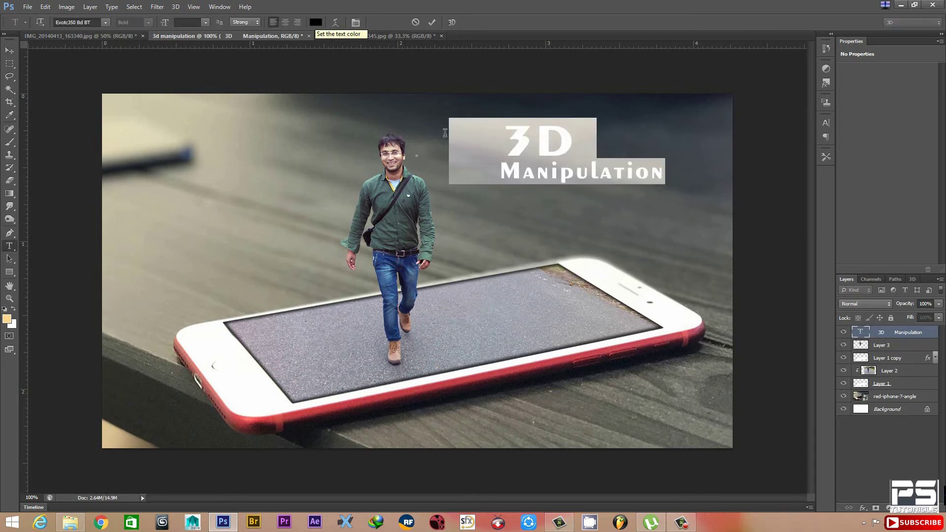
key(ctrl+Return)
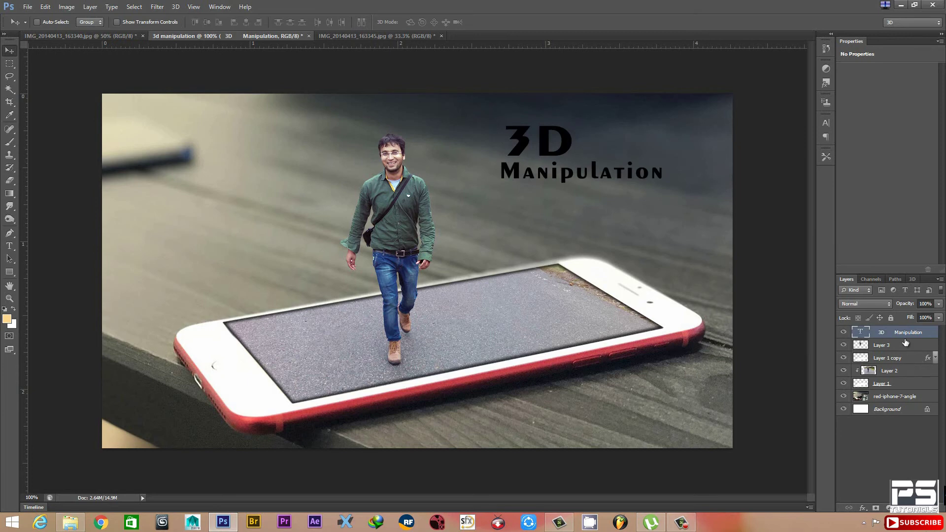
right_click(906, 335)
- Rasterize the title, then drag in the pebble photo and scale it over the title
click(808, 211)
click(901, 5)
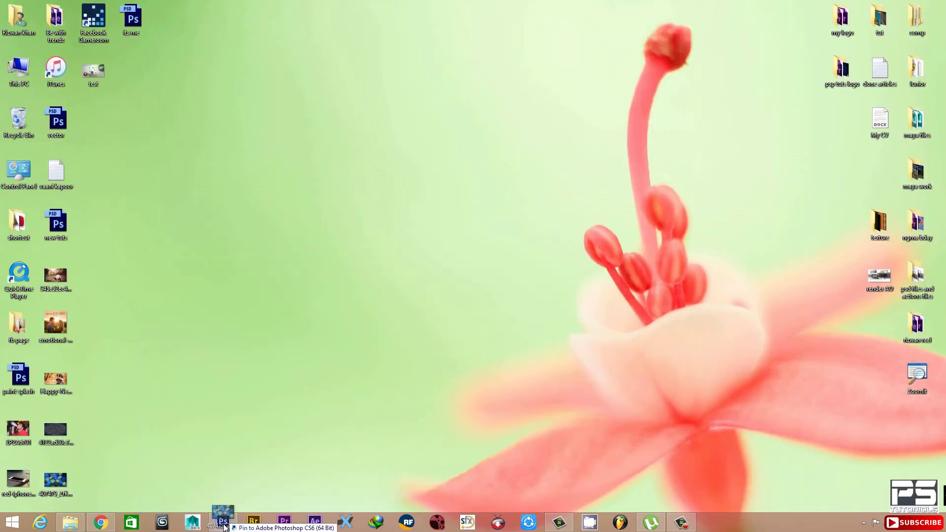
mouse_move(117, 448)
mouse_down()
mouse_move(510, 399)
mouse_move(551, 255)
mouse_up()
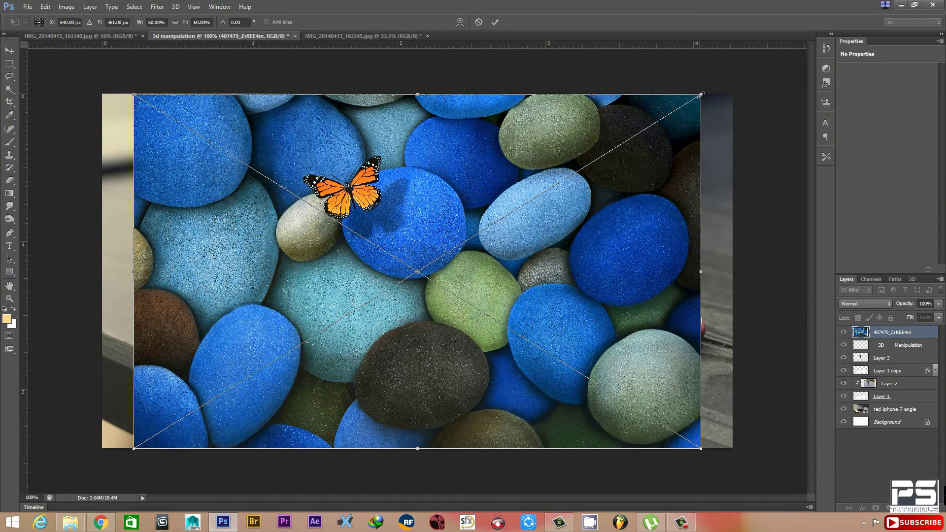
drag(701, 94, 563, 179)
mouse_move(462, 269)
mouse_down()
mouse_move(643, 137)
mouse_move(641, 152)
mouse_up()
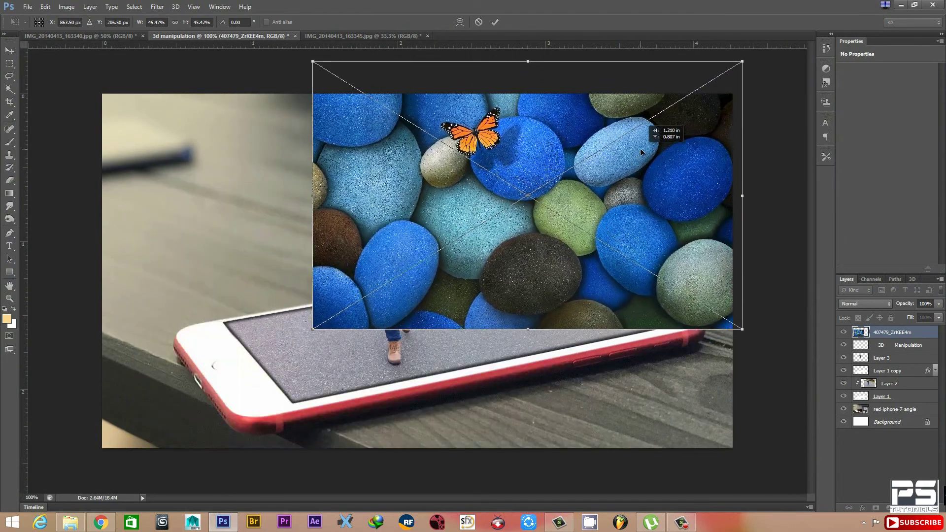
drag(743, 62, 638, 125)
drag(566, 194, 660, 149)
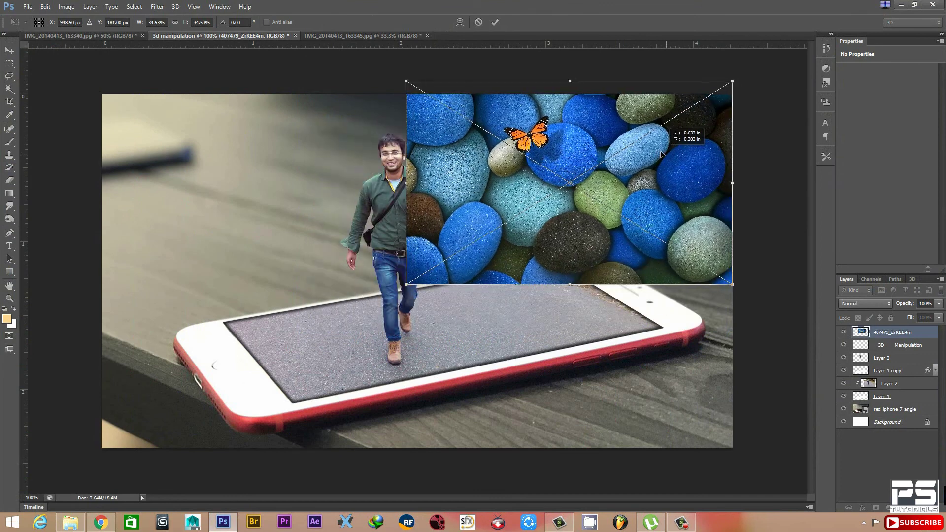
key(Return)
- Clip the pebble photo to the title letters and position the texture inside them
right_click(890, 336)
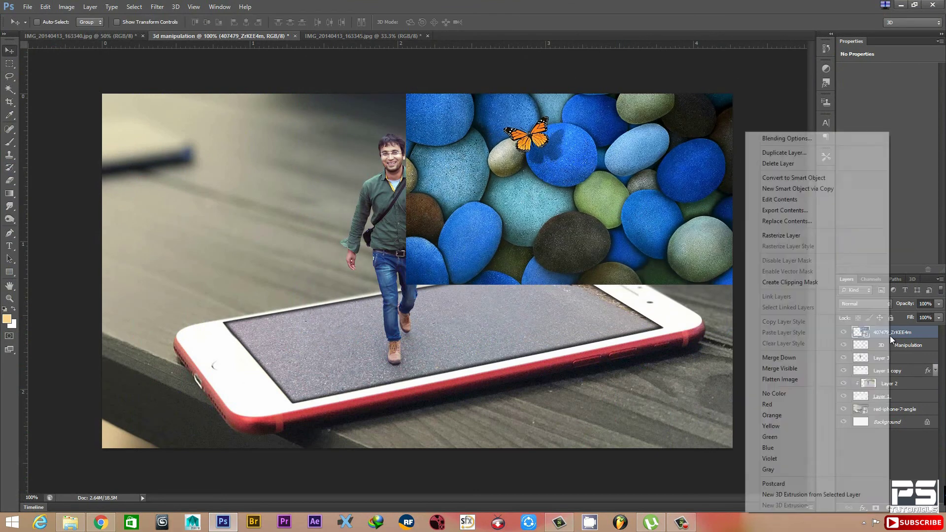
click(790, 281)
mouse_move(572, 170)
mouse_down()
mouse_move(593, 126)
mouse_move(574, 173)
mouse_up()
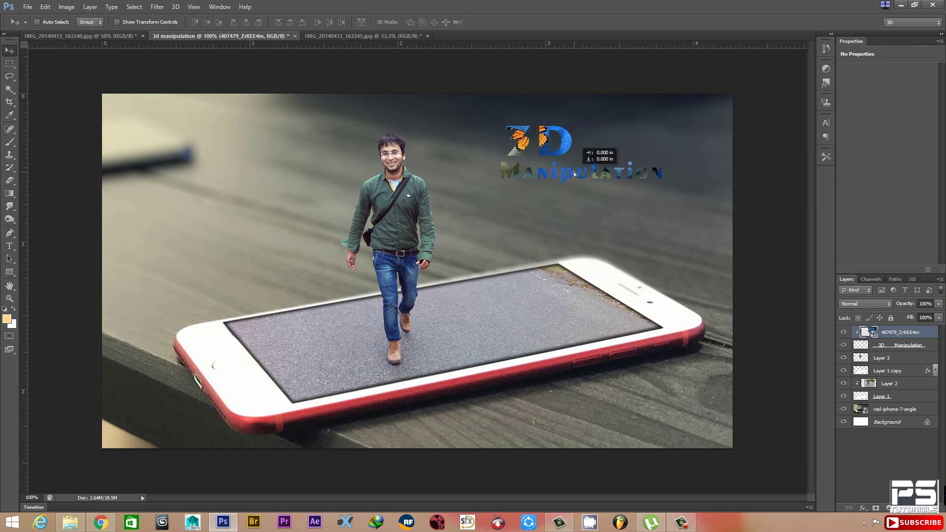
mouse_move(574, 173)
mouse_down()
mouse_move(569, 249)
mouse_move(572, 124)
mouse_up()
- Merge the pebble texture into the title layer and add a Drop Shadow style
key(ctrl+e)
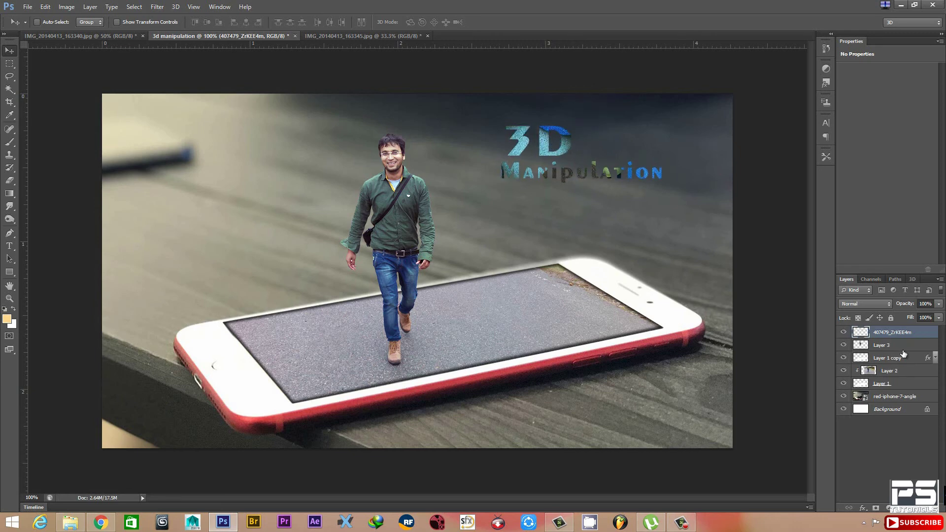
right_click(894, 333)
click(799, 145)
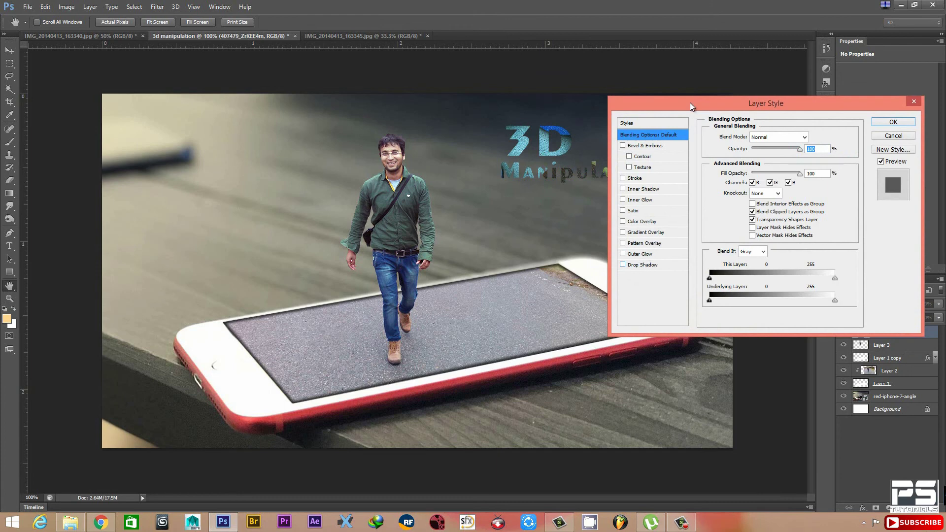
drag(691, 107, 742, 109)
click(693, 267)
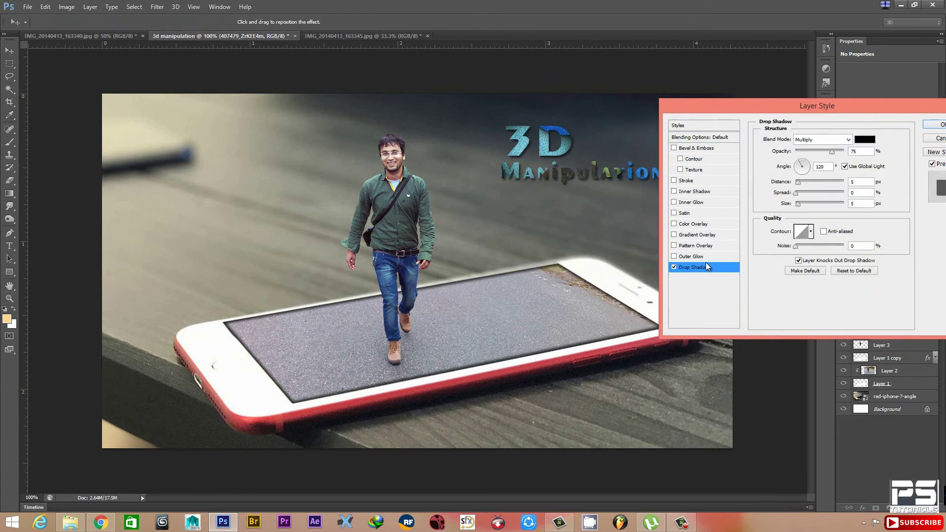
- Adjust shadow distance and size, set opacity 100%, and move the title left of the man
mouse_move(808, 186)
mouse_down()
mouse_move(796, 192)
mouse_move(809, 193)
mouse_move(801, 207)
mouse_up()
drag(832, 153, 845, 156)
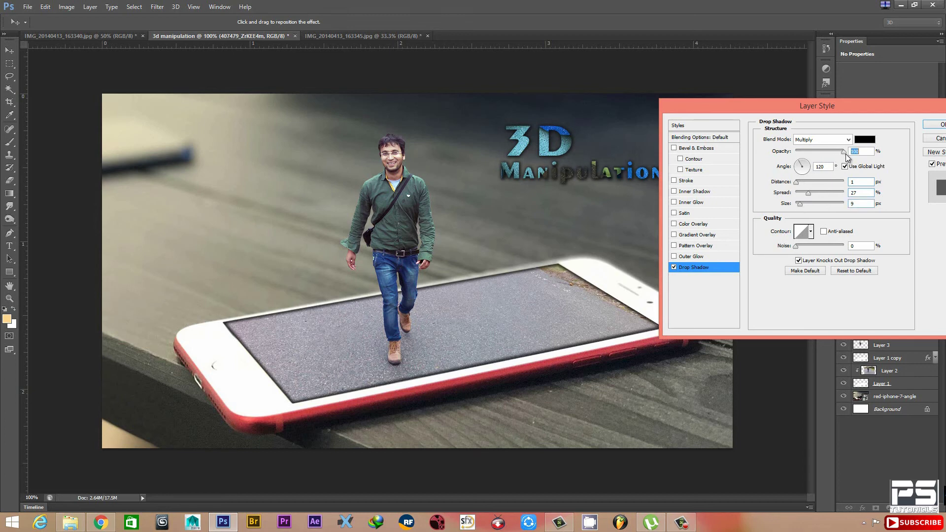
click(938, 126)
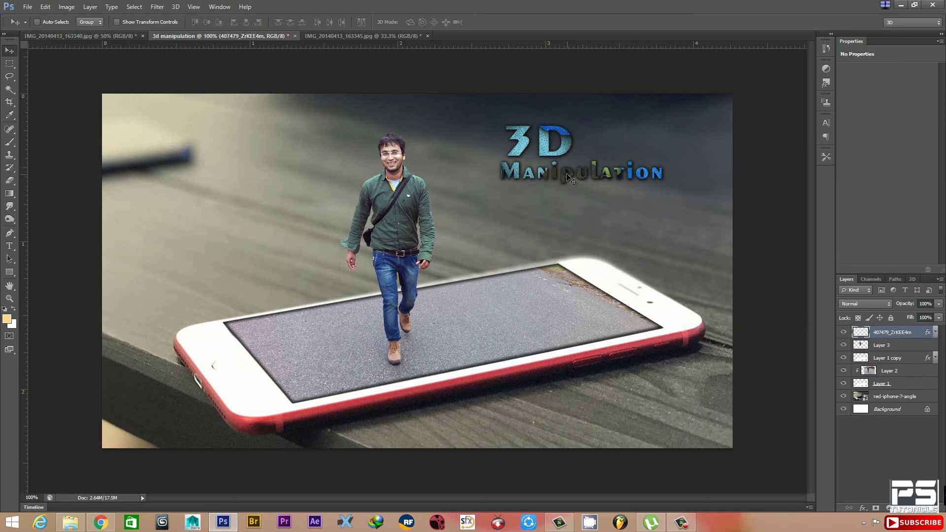
drag(565, 175, 186, 253)
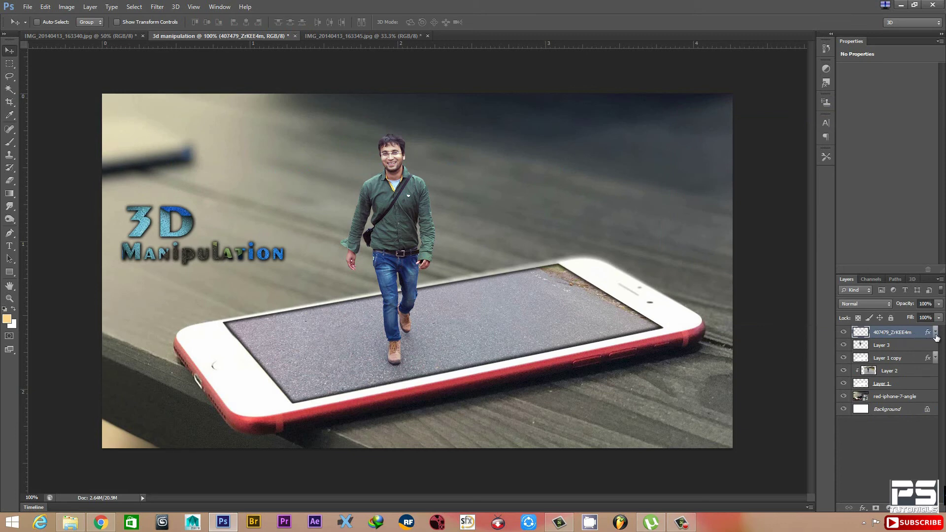
- Set the drop shadow to spread 13, Global Light off, angle 0, distance 0
click(935, 332)
double_click(893, 352)
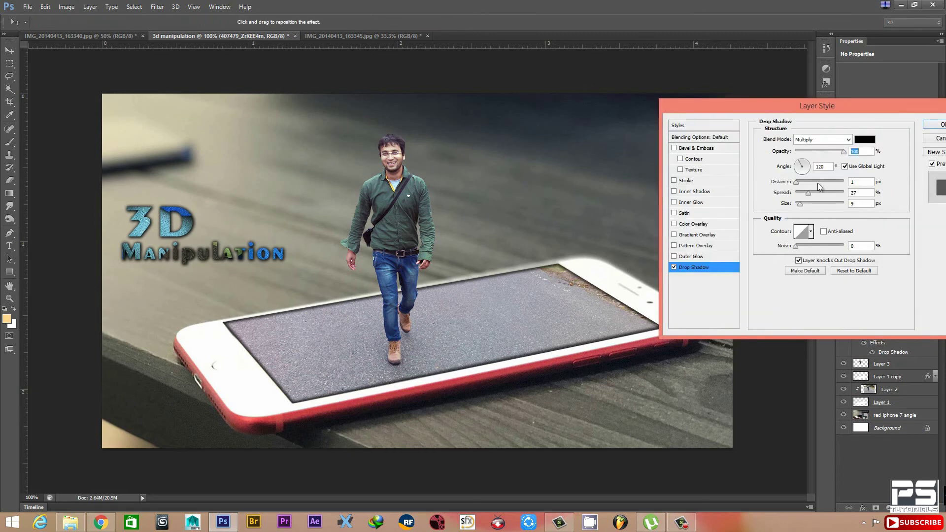
mouse_move(809, 194)
mouse_down()
mouse_move(796, 193)
mouse_move(795, 183)
mouse_move(798, 203)
mouse_up()
click(797, 182)
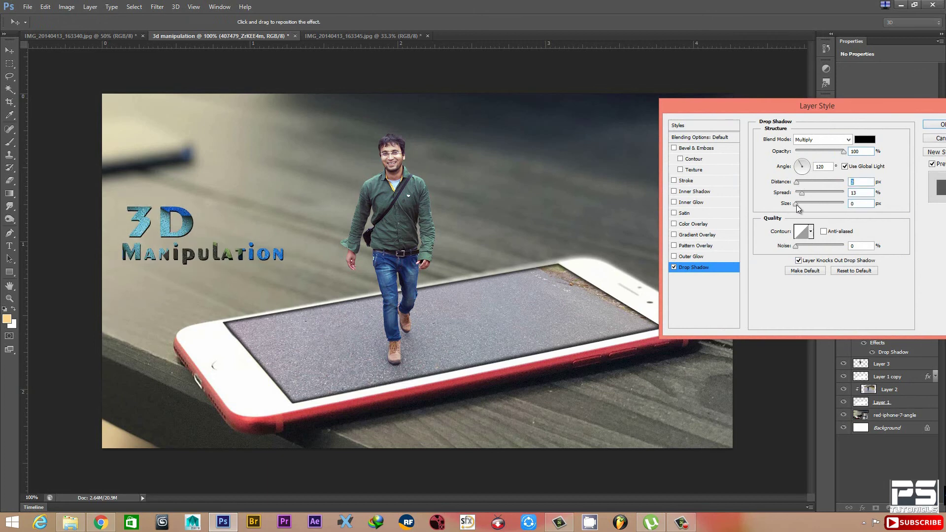
click(845, 166)
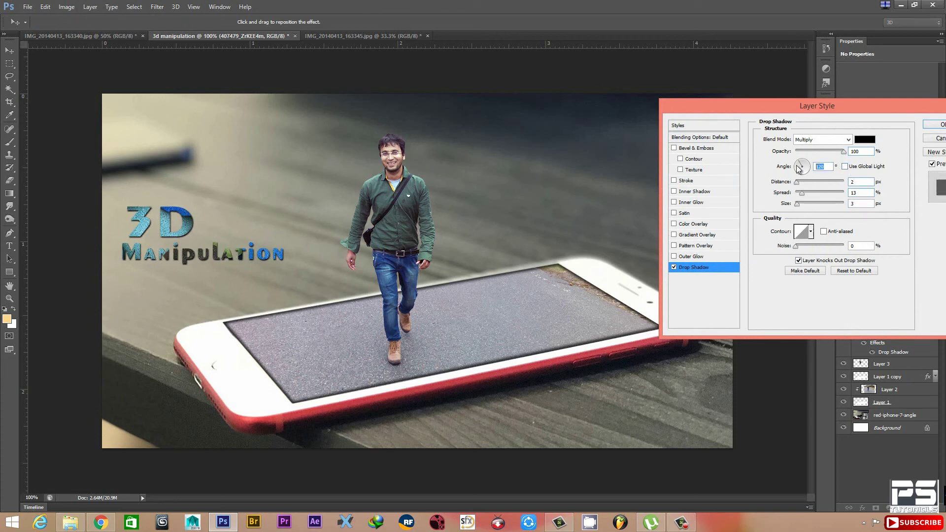
text(0)
drag(798, 182, 799, 185)
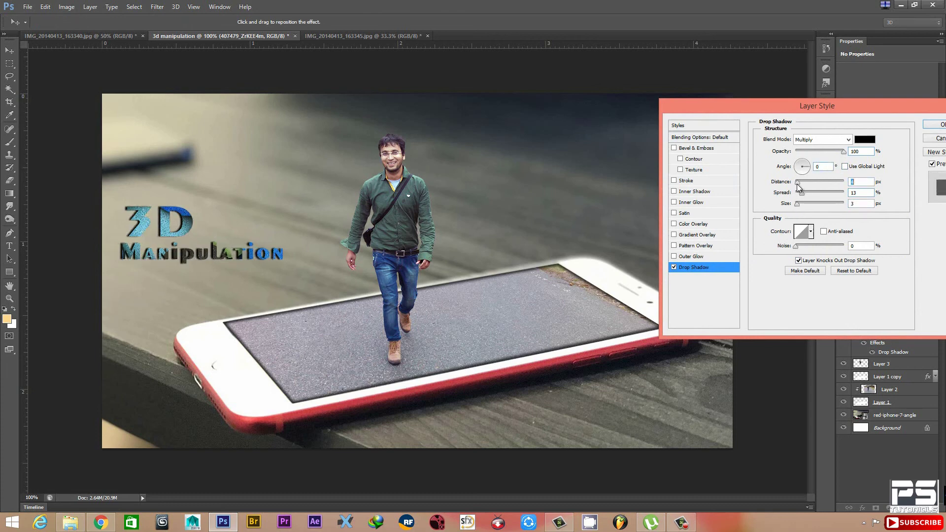
key(Return)
- Try the title in the bottom-right, then return it to the upper left
key(ctrl+minus)
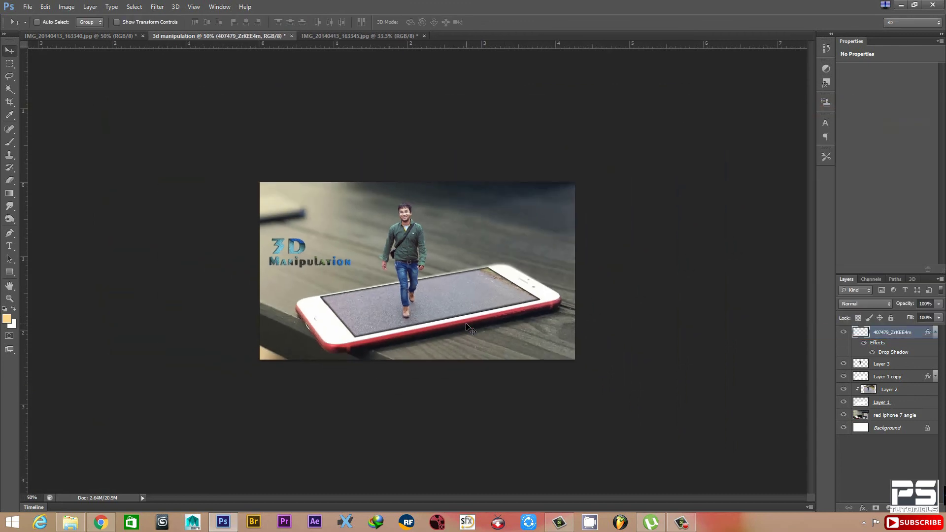
drag(298, 264, 507, 353)
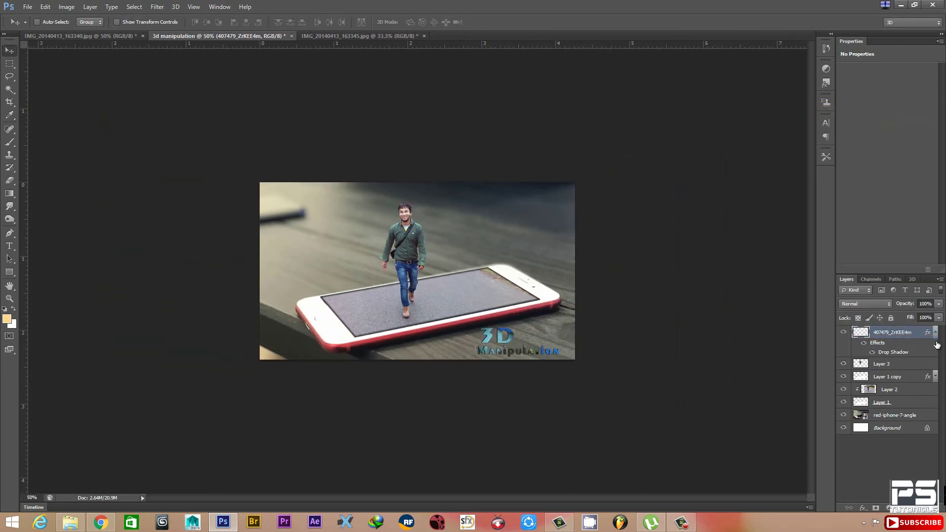
drag(507, 353, 309, 251)
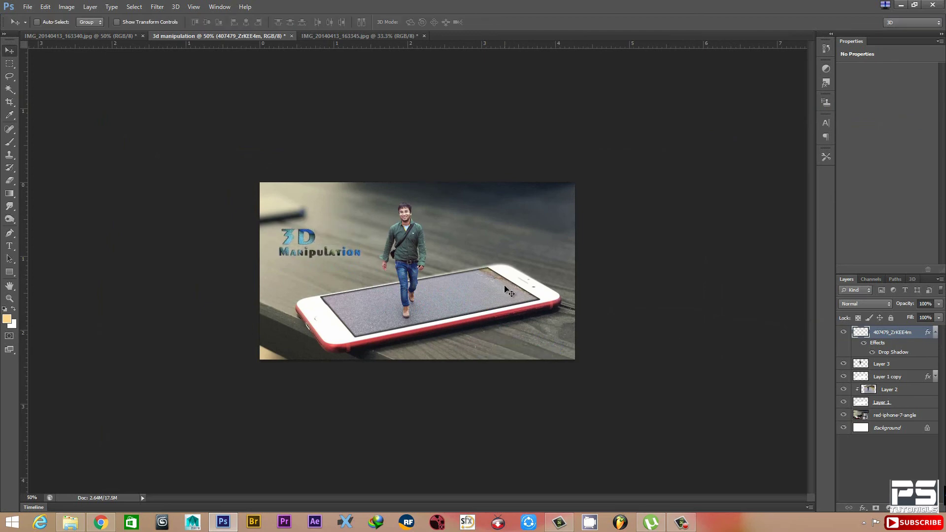
key(ctrl+1)
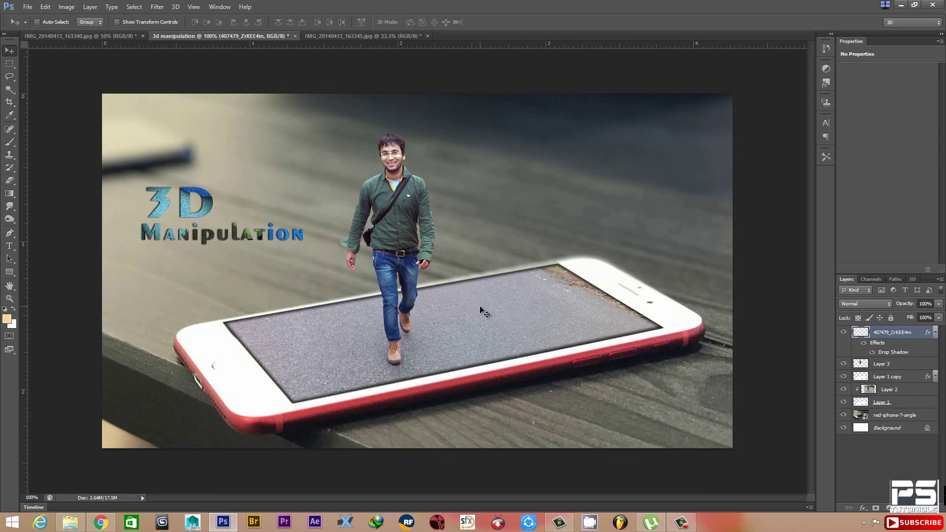
key(ctrl+minus)
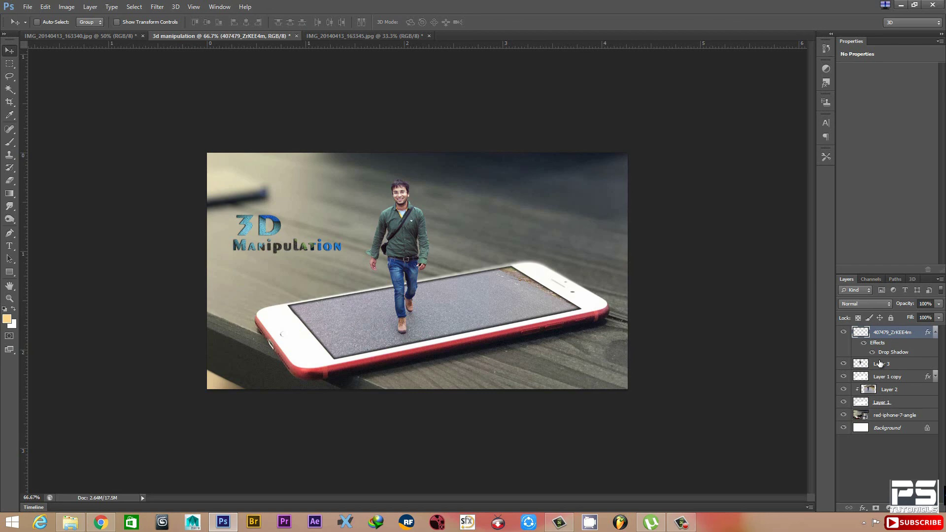
click(681, 523)
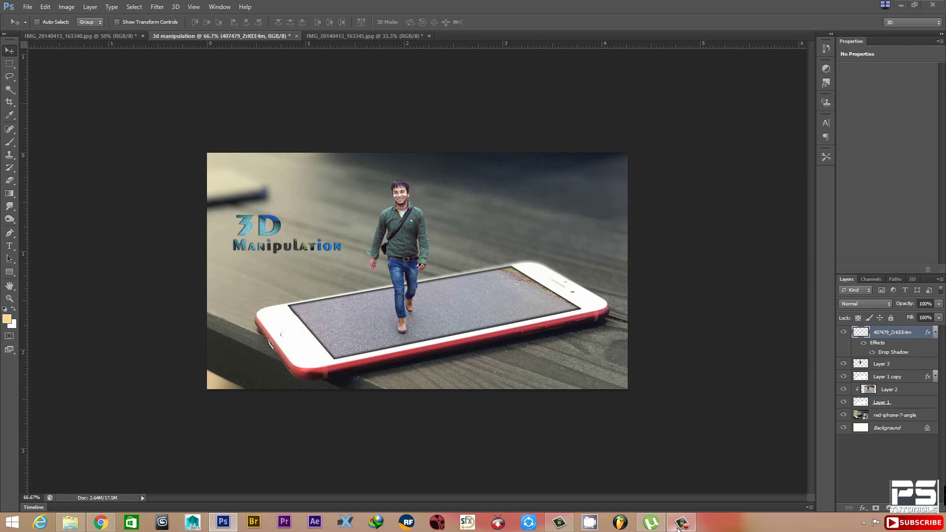